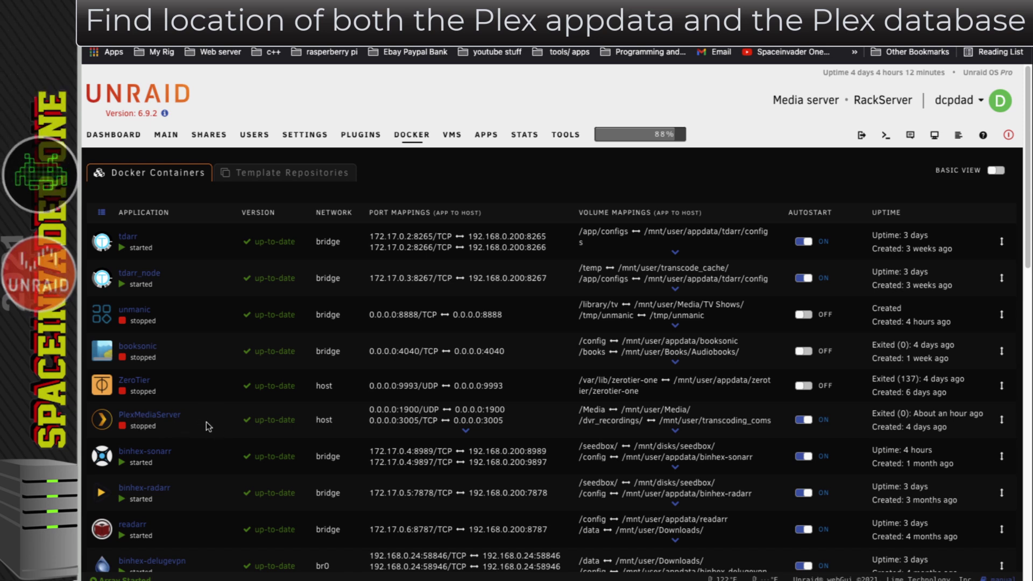
- Open the PlexMediaServer container's Edit settings and scroll down to its path fields
left_click(105, 422)
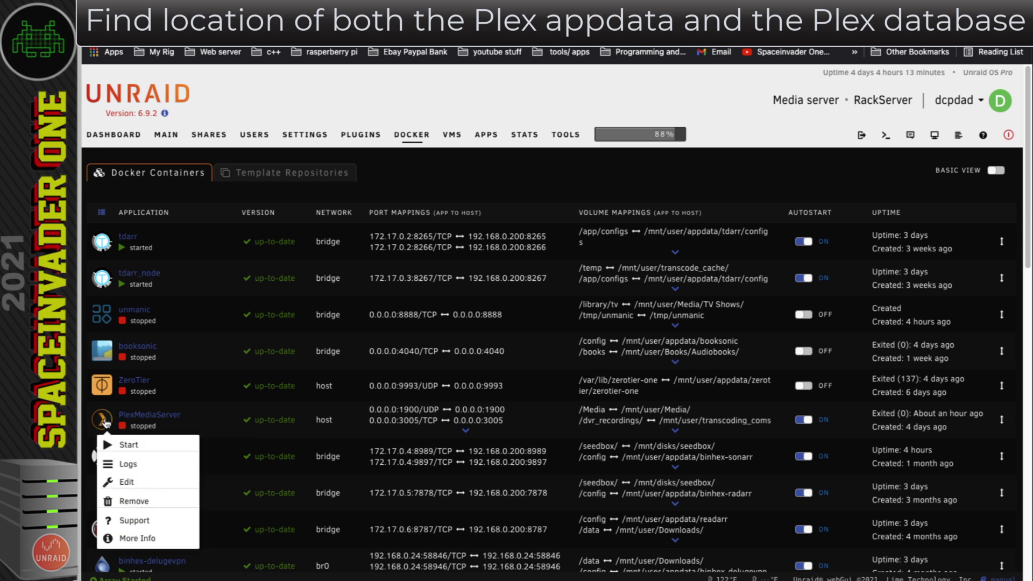
left_click(291, 429)
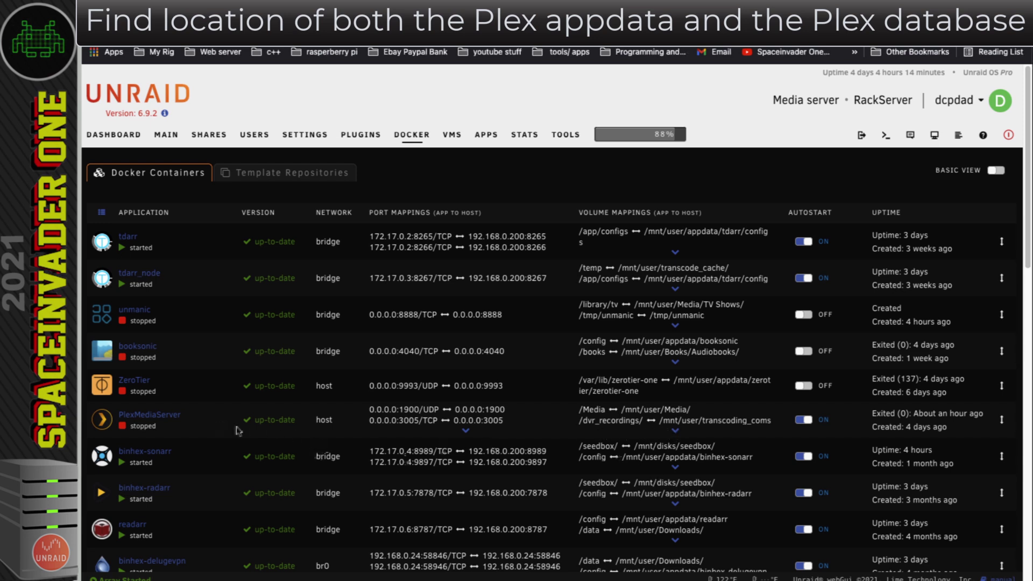
left_click(101, 424)
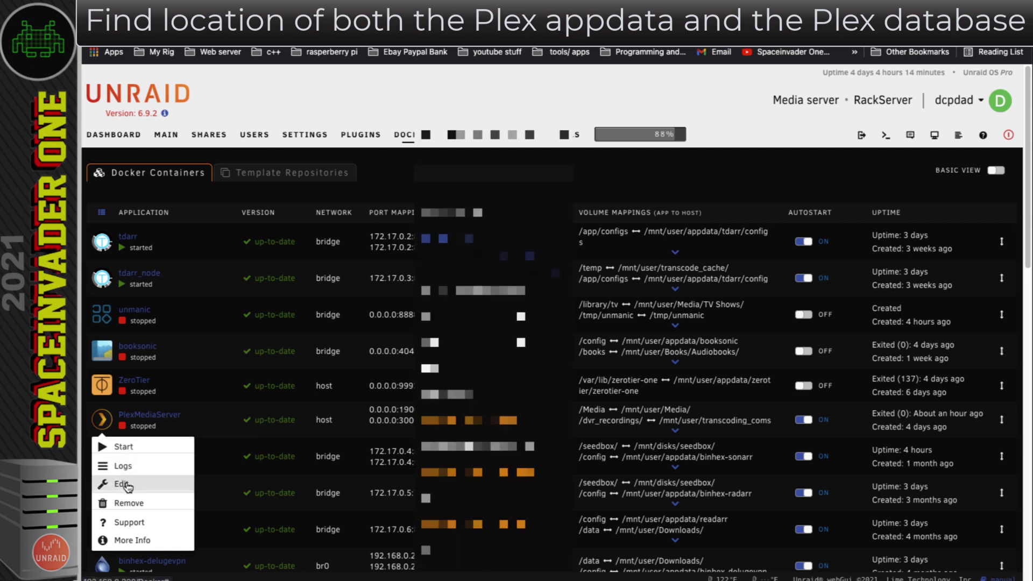
left_click(122, 484)
scroll(350, 422, "down", 5)
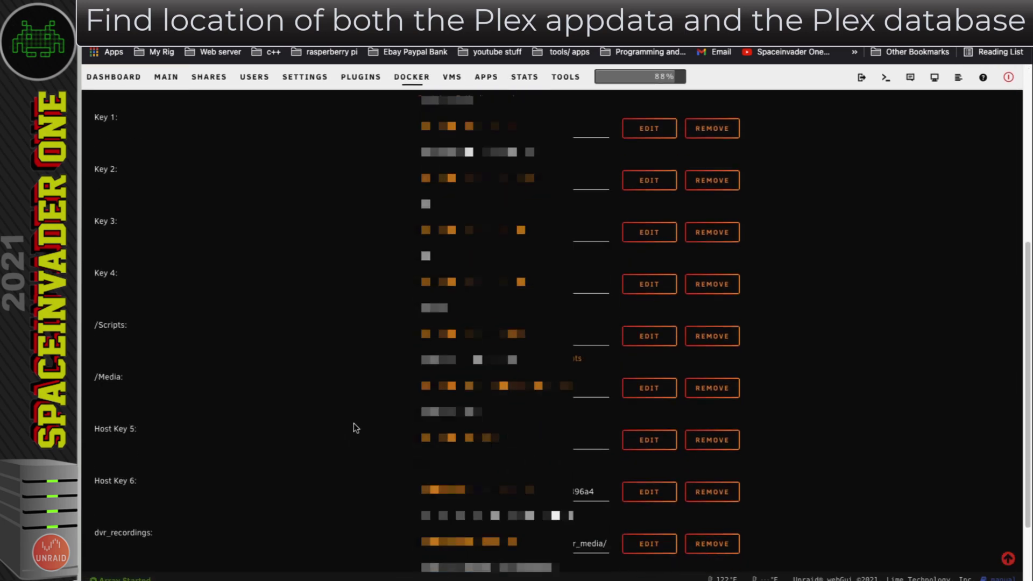
scroll(354, 423, "down", 2)
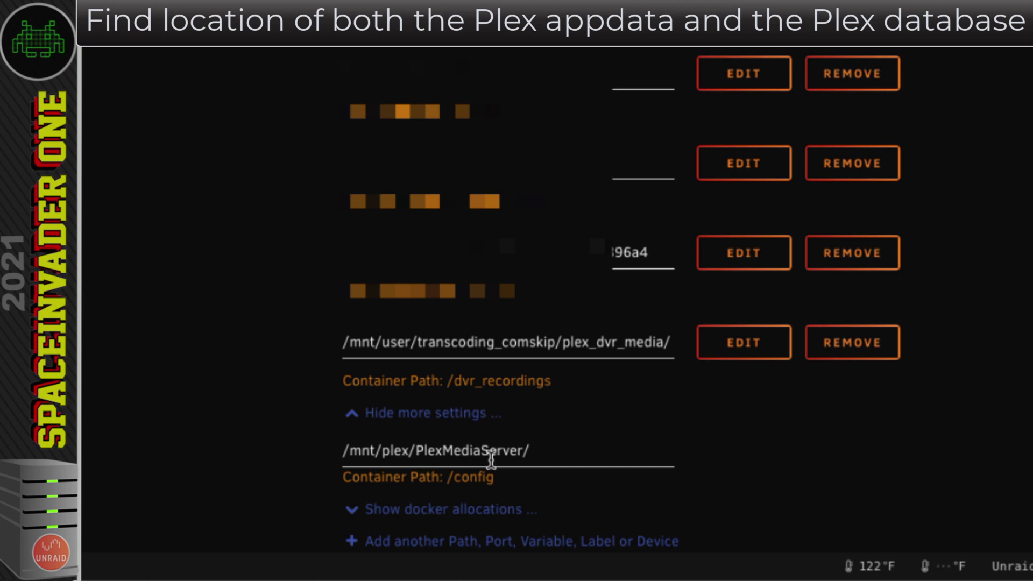
- Copy the AppData Config Path /mnt/plex/PlexMediaServer/ into the scratch note, followed by blank lines
left_click_drag(529, 452, 372, 454)
key("super+c")
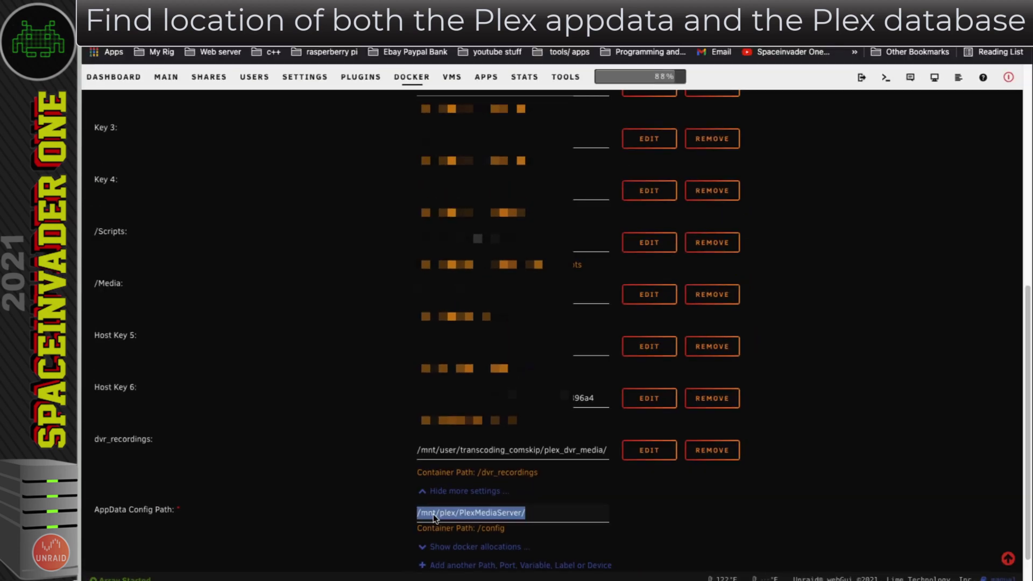
right_click(434, 517)
left_click(454, 432)
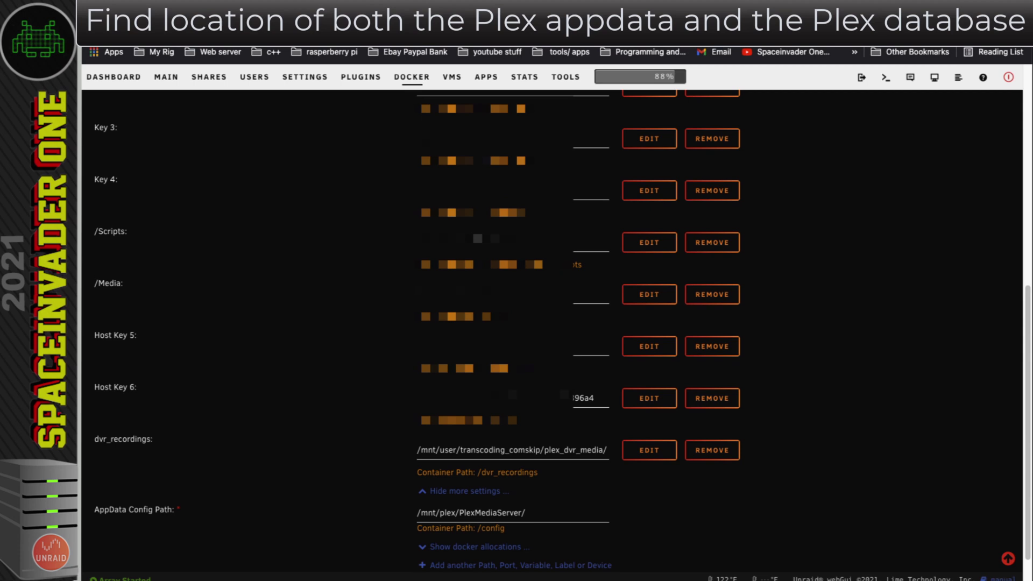
key("super+Tab")
key("super+v")
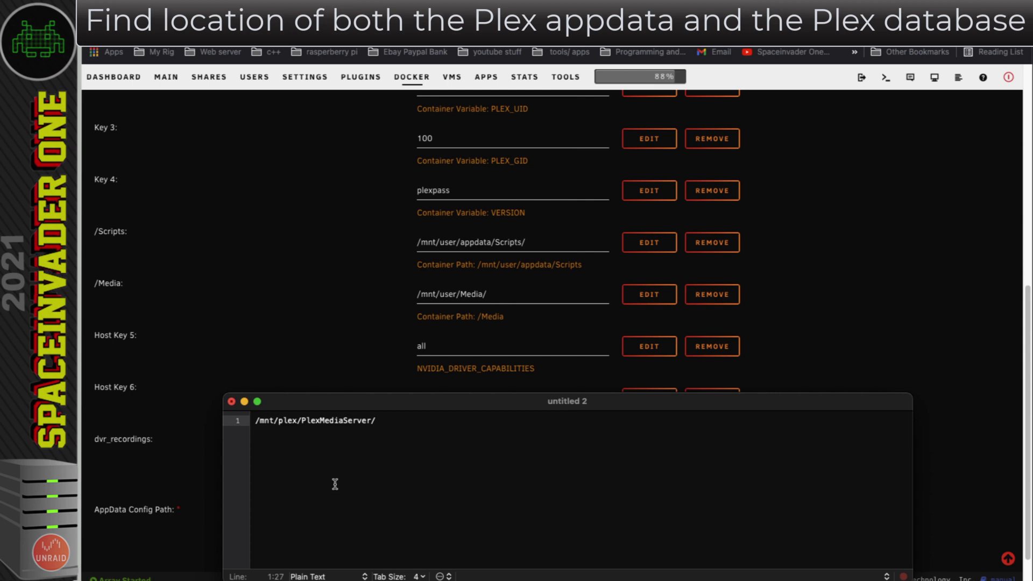
key("Return")
key("Return")
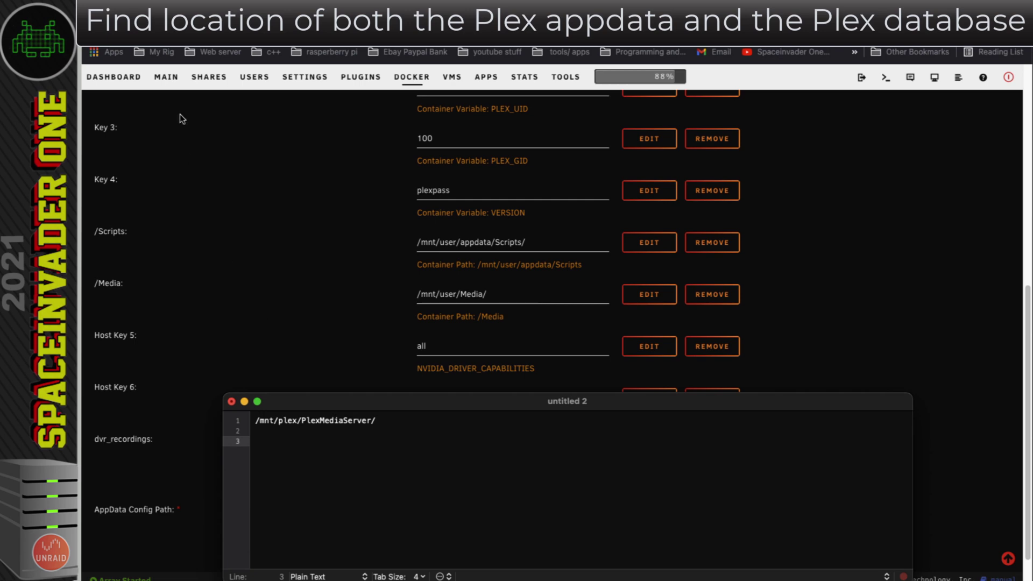
- Browse the Plex pool to Plug-in Support/Databases and check com.plexapp.plugins.library.db's modified time
left_click(170, 85)
left_click(235, 176)
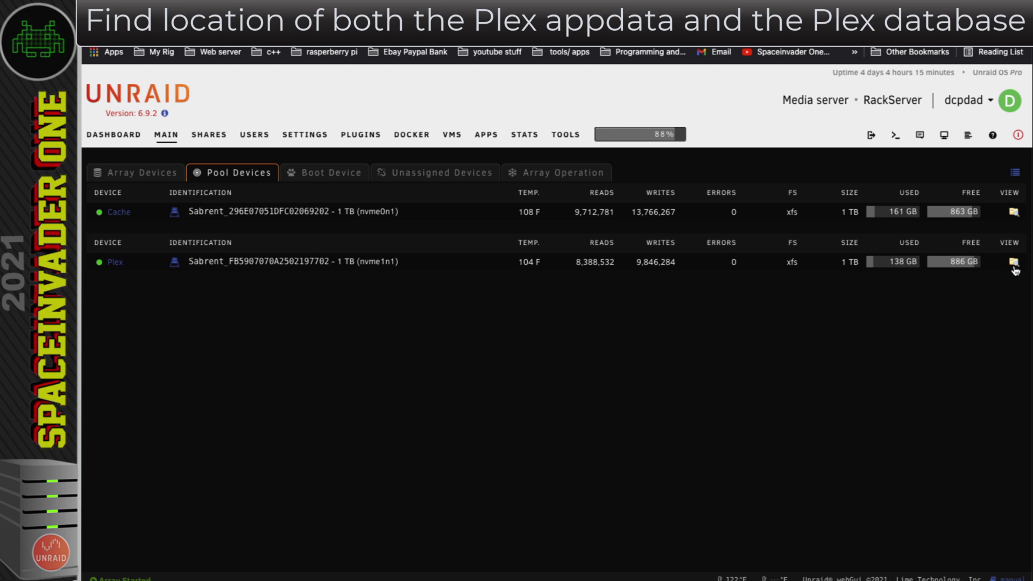
left_click(1014, 262)
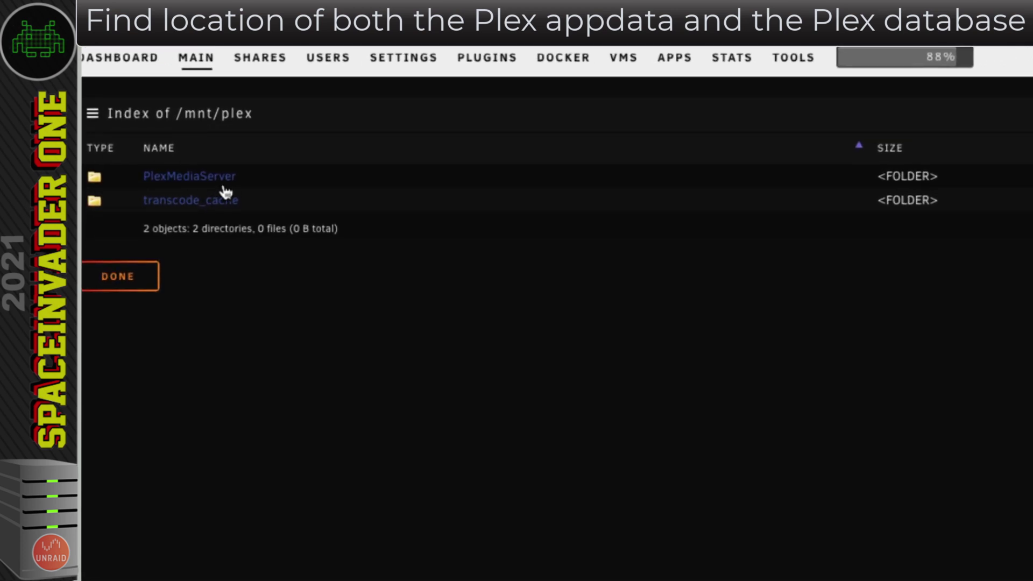
left_click(191, 195)
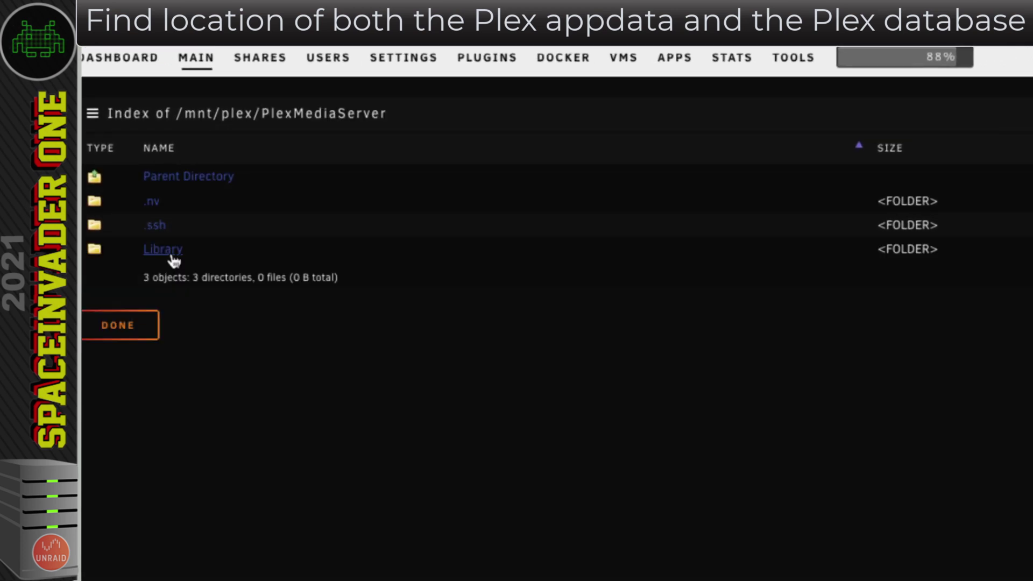
left_click(171, 258)
left_click(195, 203)
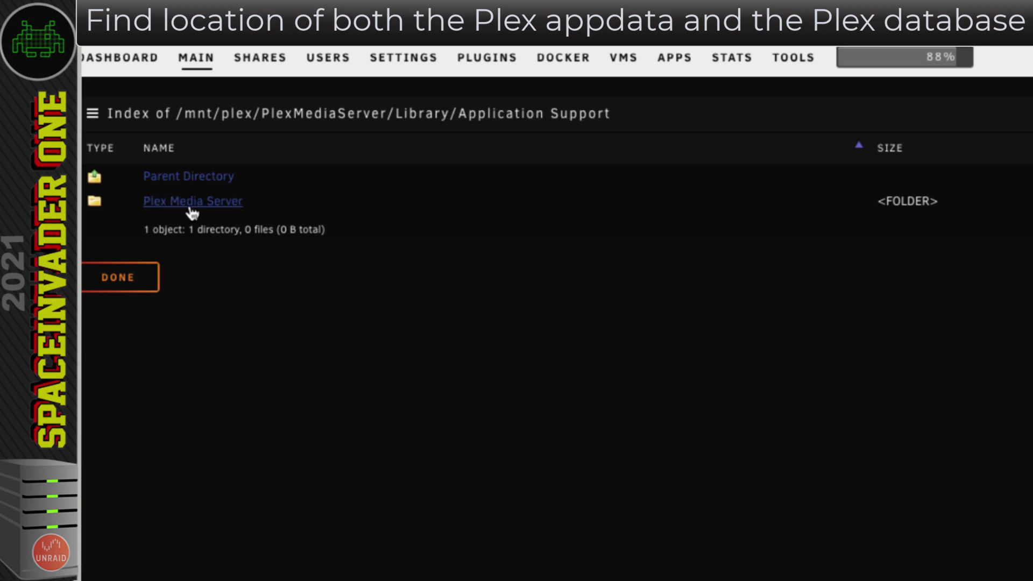
left_click(191, 202)
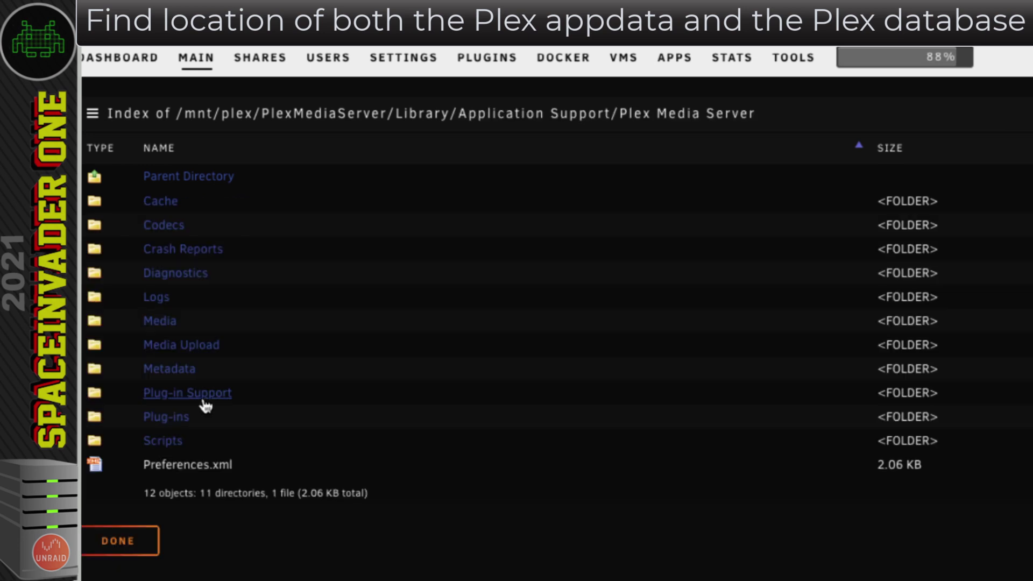
left_click(204, 397)
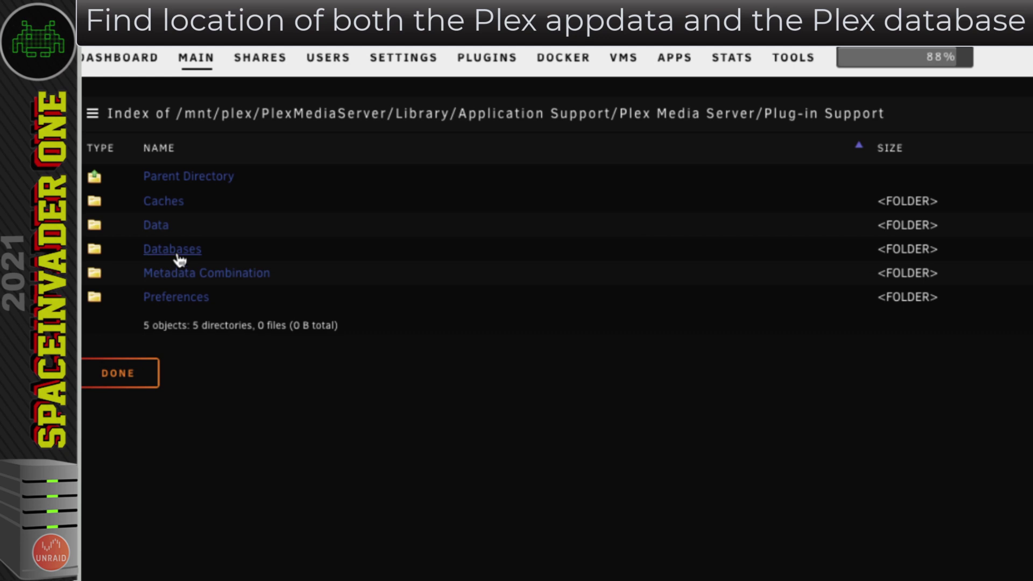
left_click(179, 258)
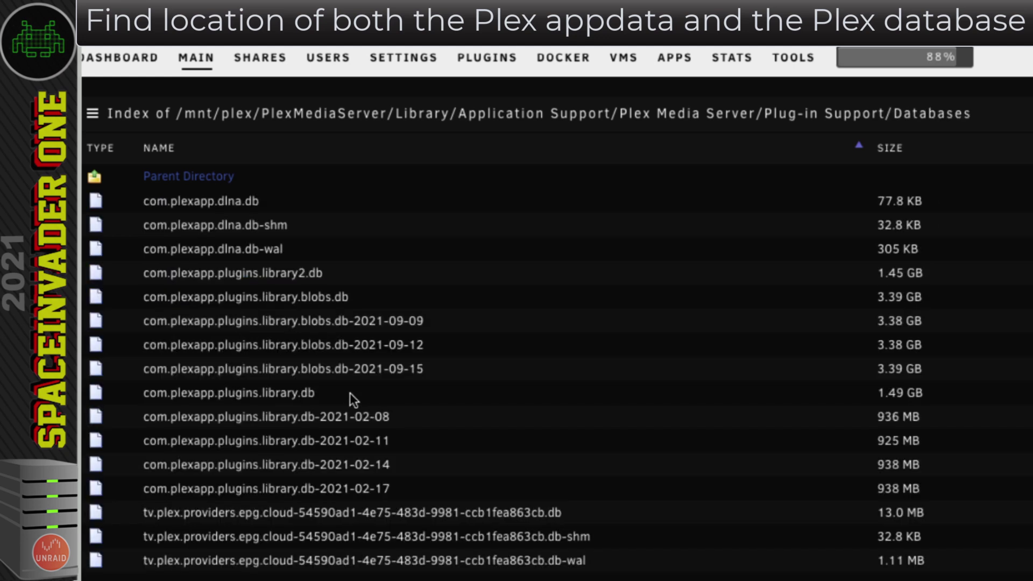
left_click_drag(321, 397, 149, 395)
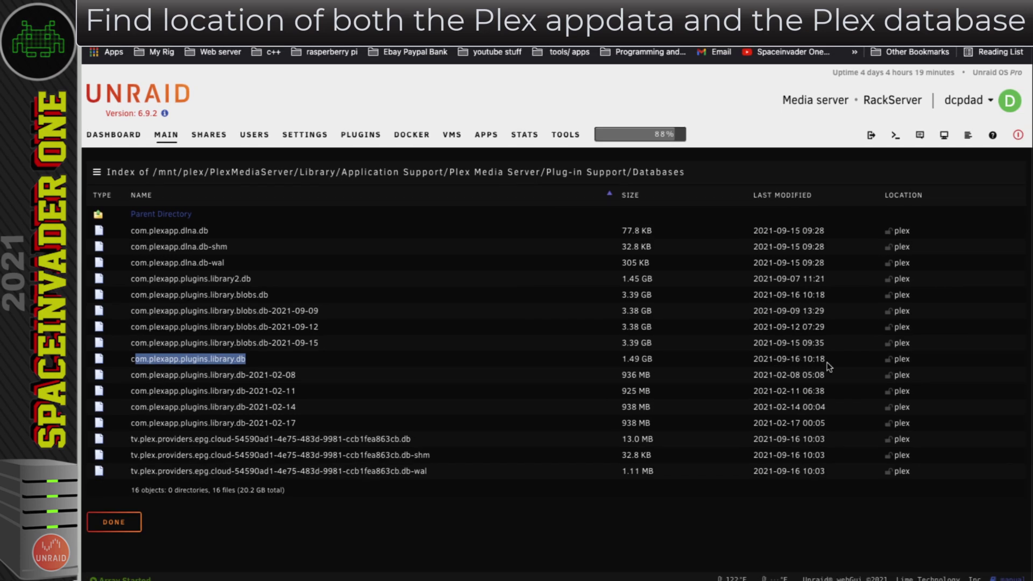
left_click_drag(825, 359, 758, 359)
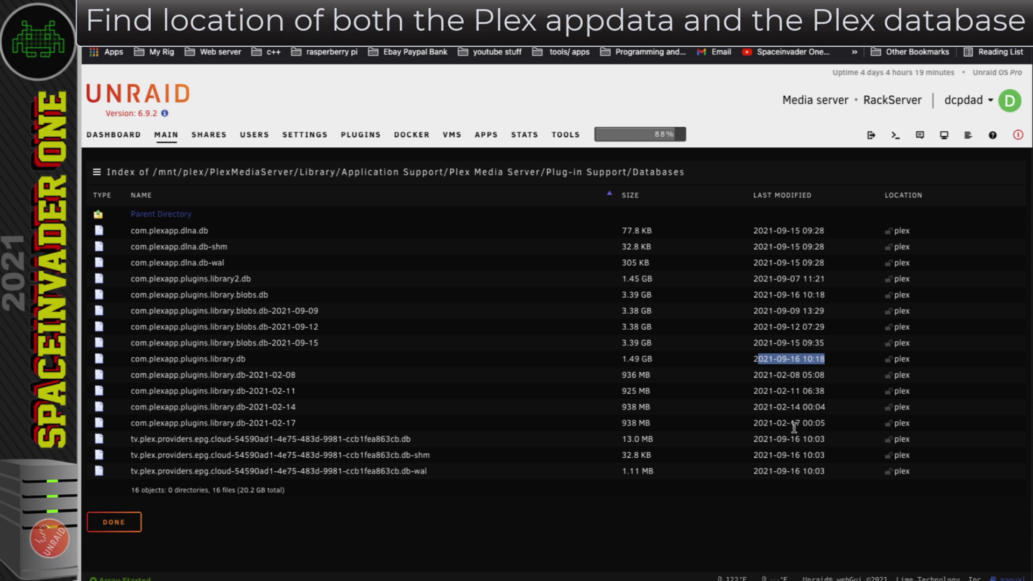
left_click(674, 359)
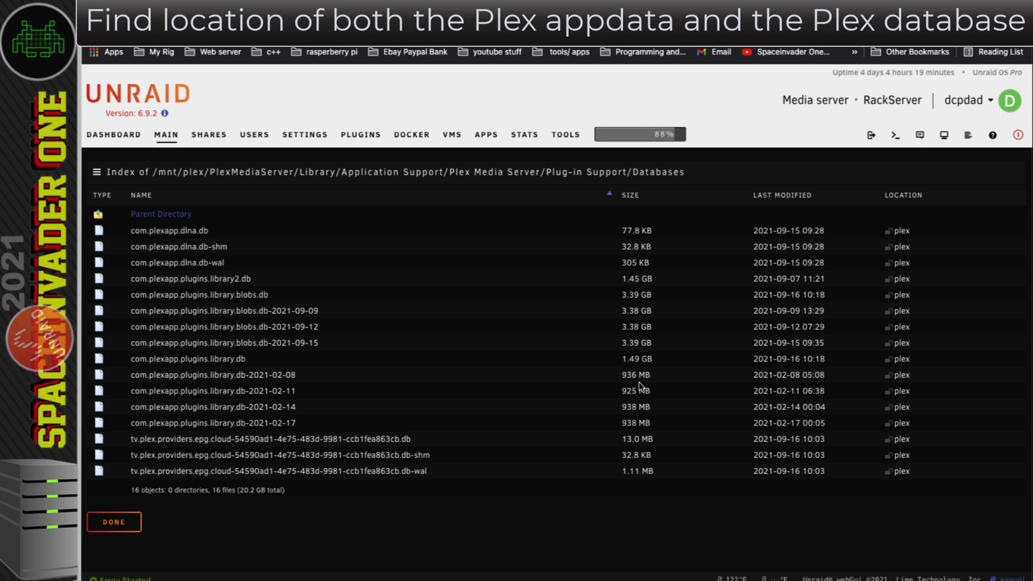
- Copy the Databases folder path into line 3 of the scratch note
left_click_drag(686, 172, 155, 172)
right_click(158, 172)
left_click(237, 201)
key("super+Tab")
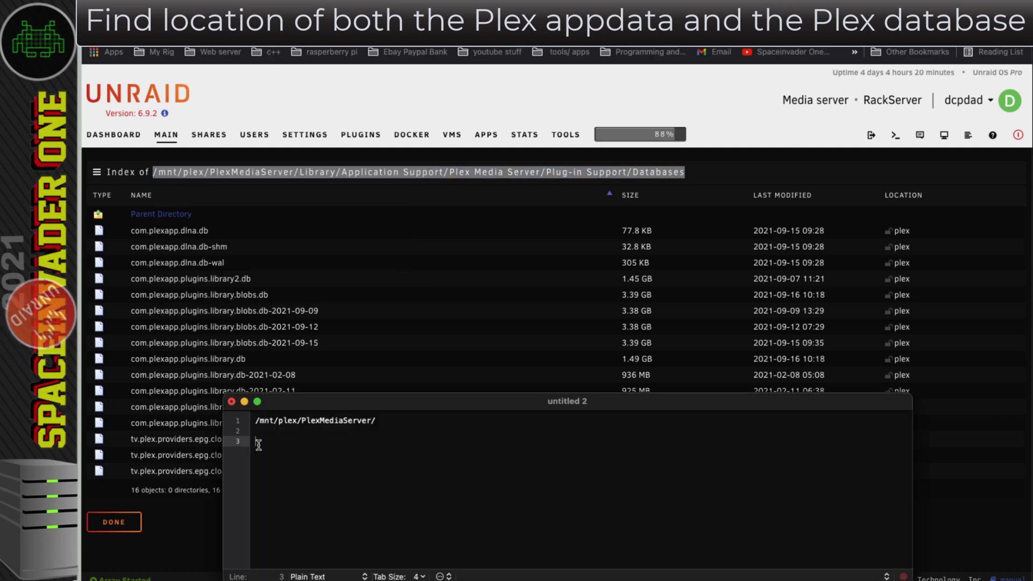
right_click(258, 448)
left_click(277, 478)
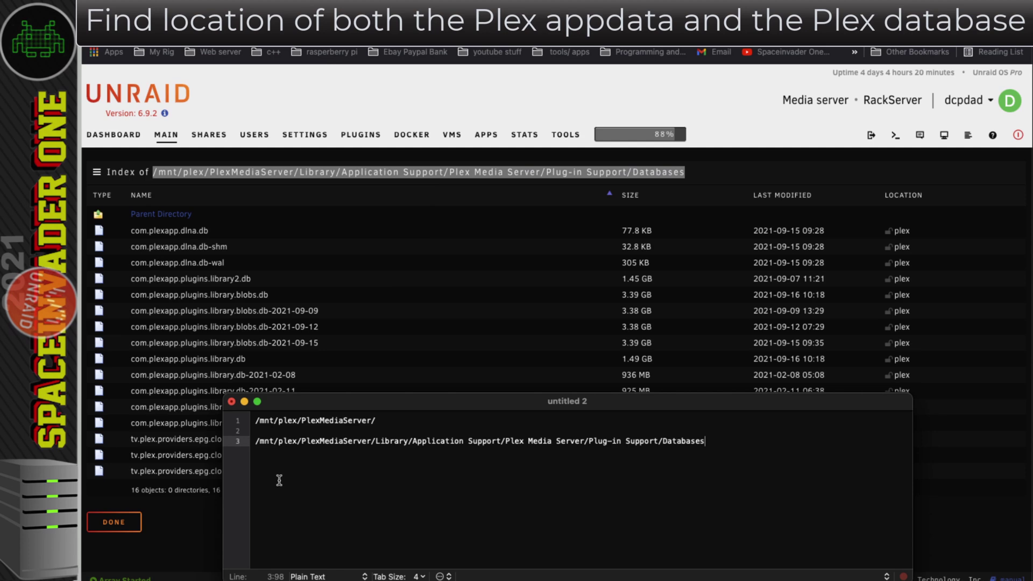
key("super+Tab")
- Append com.plexapp.plugins.library.db to the Databases path in the note and open a web terminal
left_click_drag(245, 359, 132, 363)
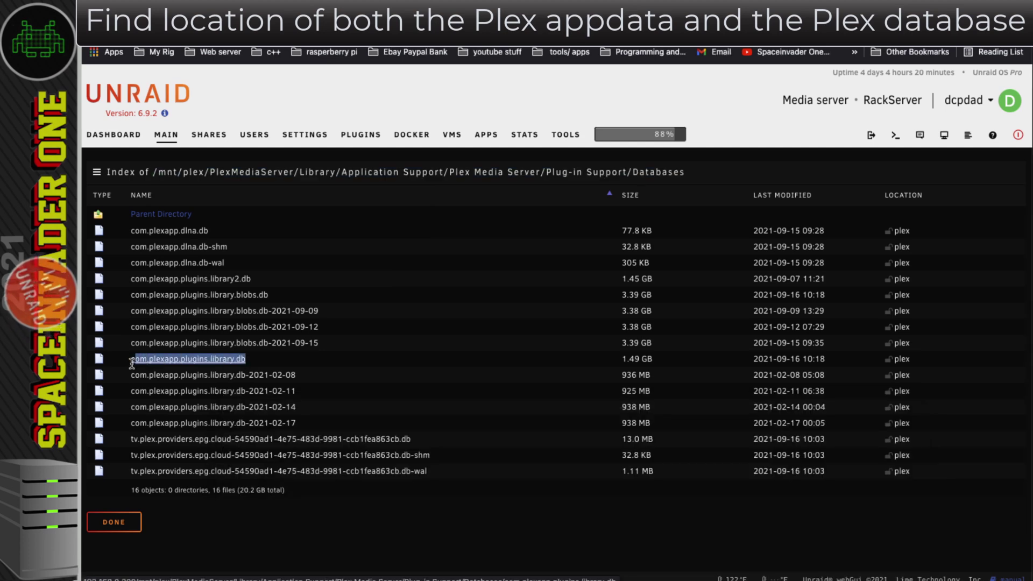
right_click(134, 369)
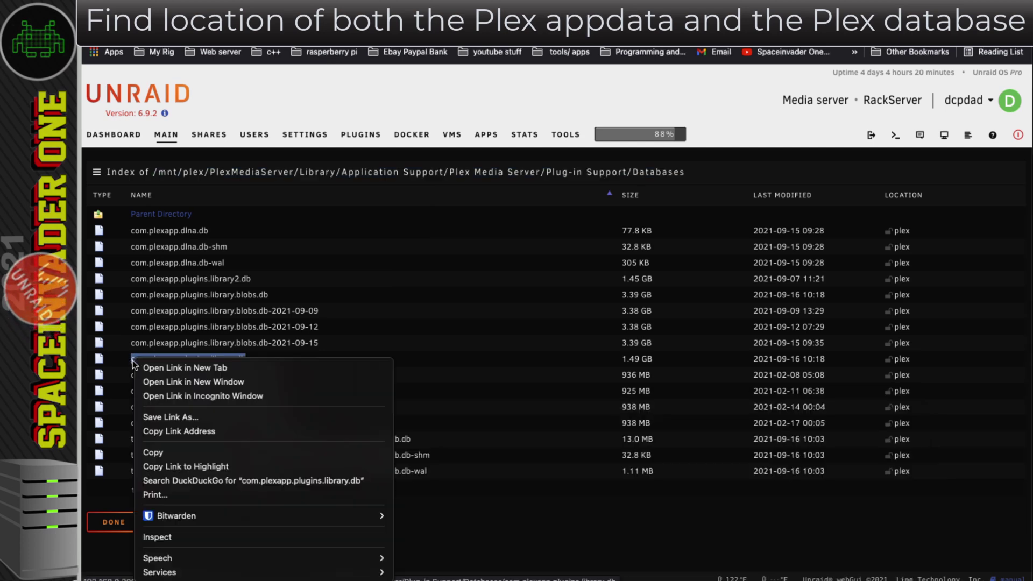
left_click(173, 456)
key("super+Tab")
right_click(711, 445)
left_click(737, 480)
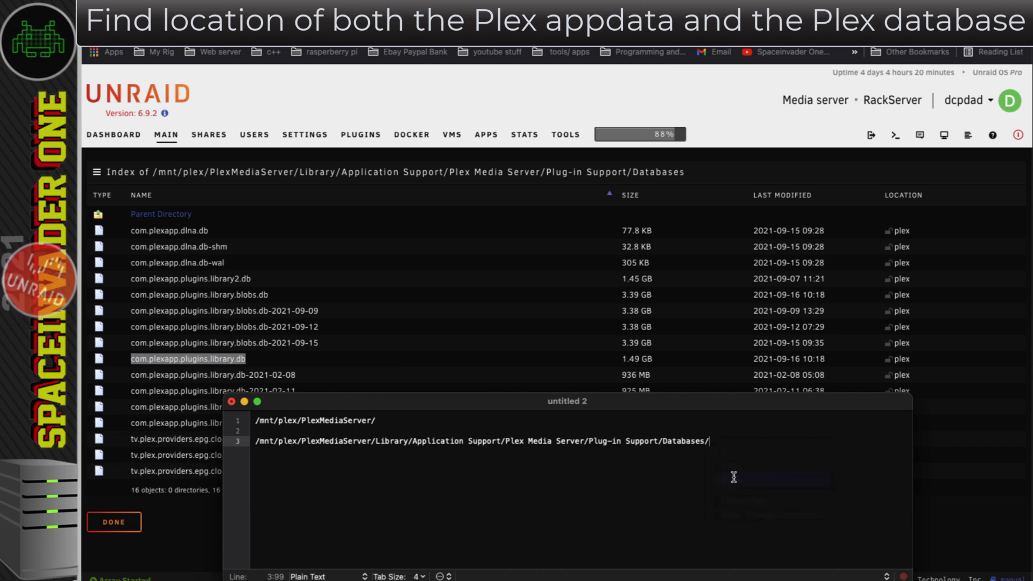
left_click(385, 425)
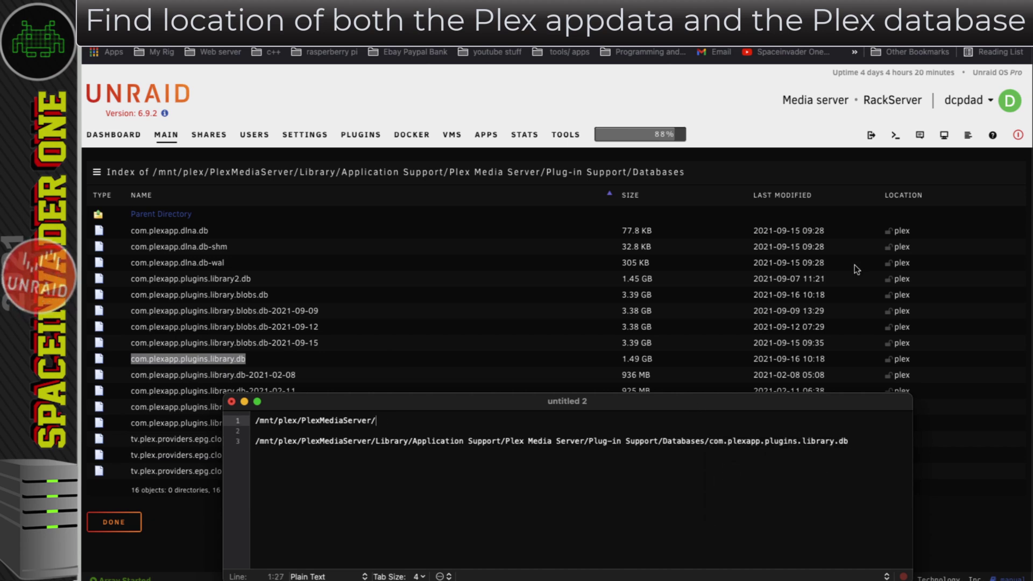
left_click(896, 136)
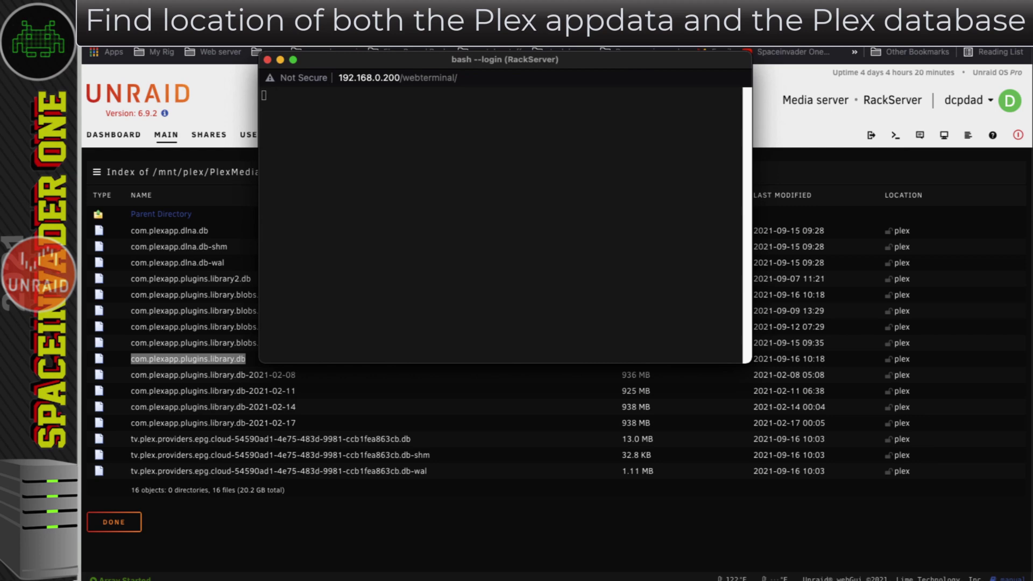
- Change into /mnt/plex/PlexMediaServer/ in the terminal and list its contents
left_click_drag(375, 420, 256, 420)
right_click(270, 427)
left_click(286, 443)
left_click(372, 108)
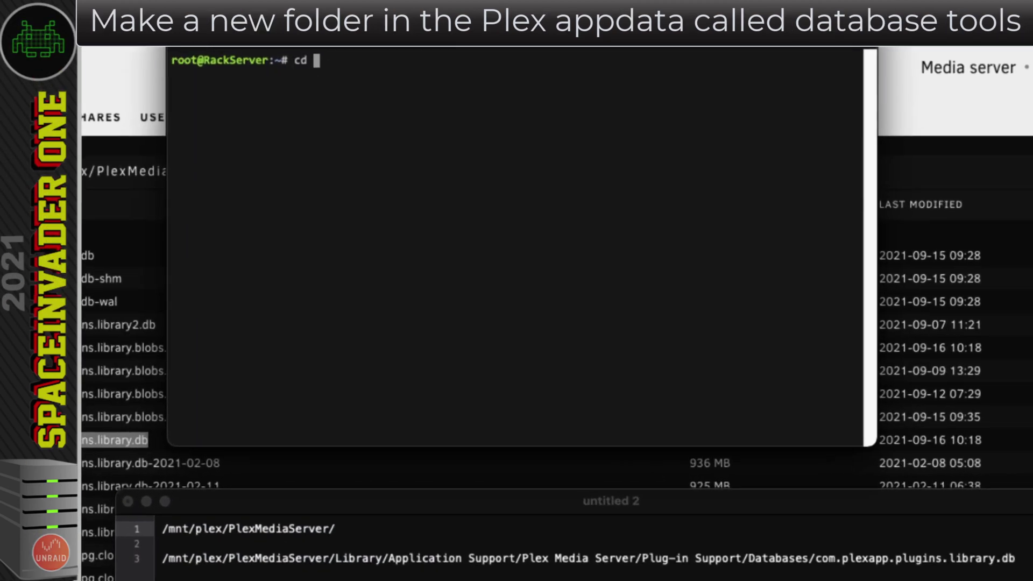
type("cd")
key("super+v")
key("Return")
type("ls")
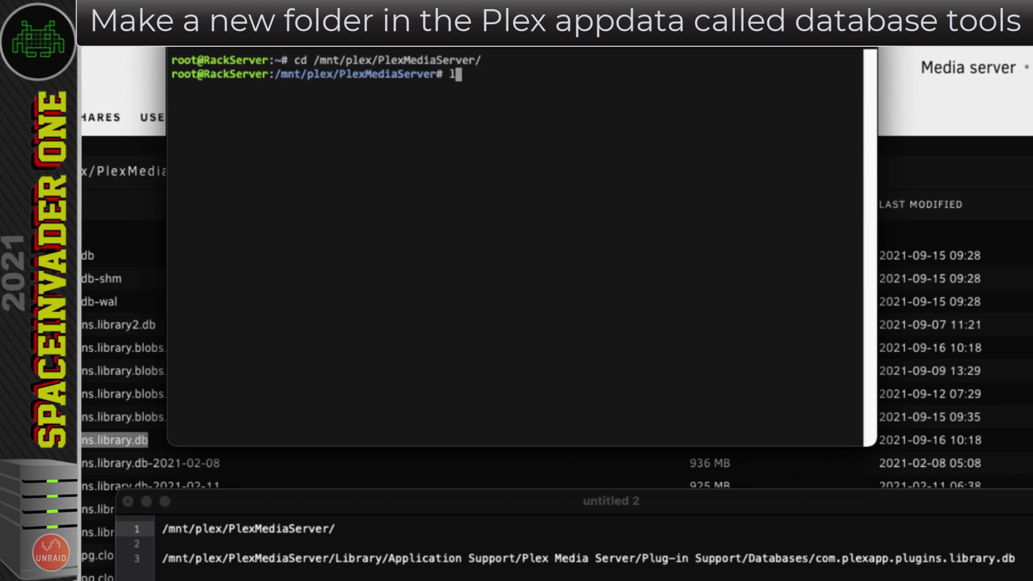
key("Return")
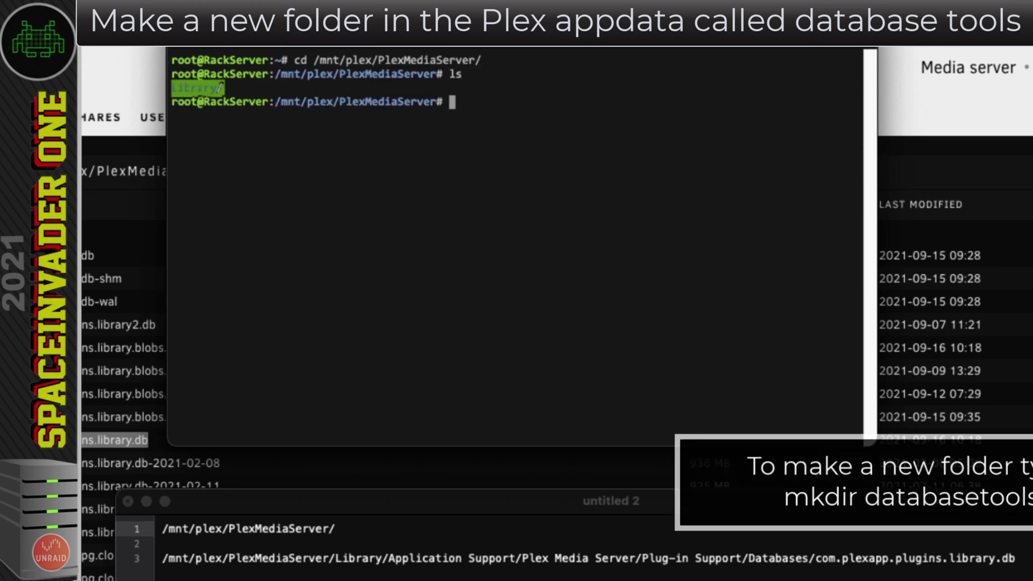
- Create the databasetools folder with mkdir and confirm it appears in the listing
type("mkdir data")
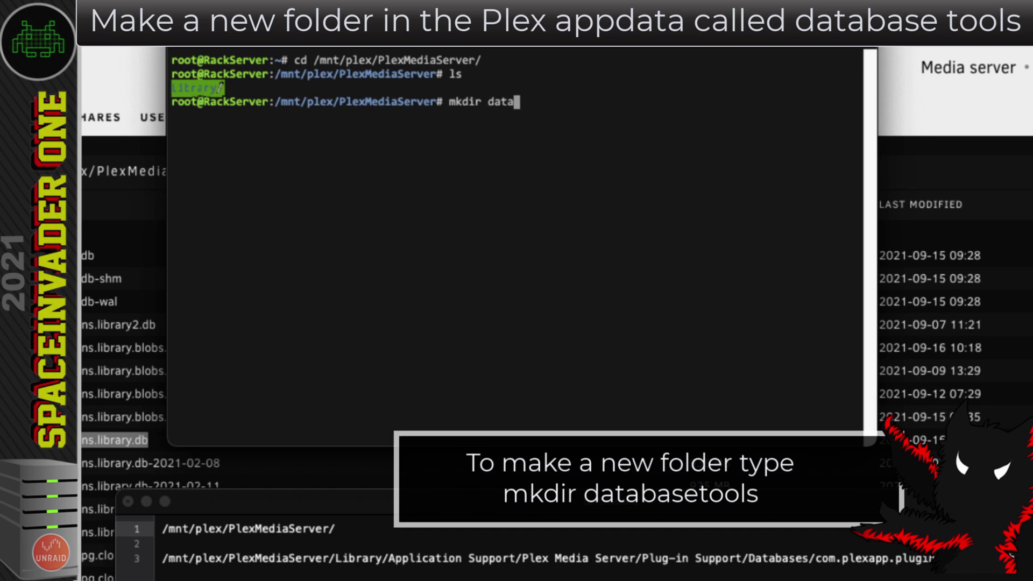
type("basetools")
key("Return")
key("Return")
type("ls")
key("Return")
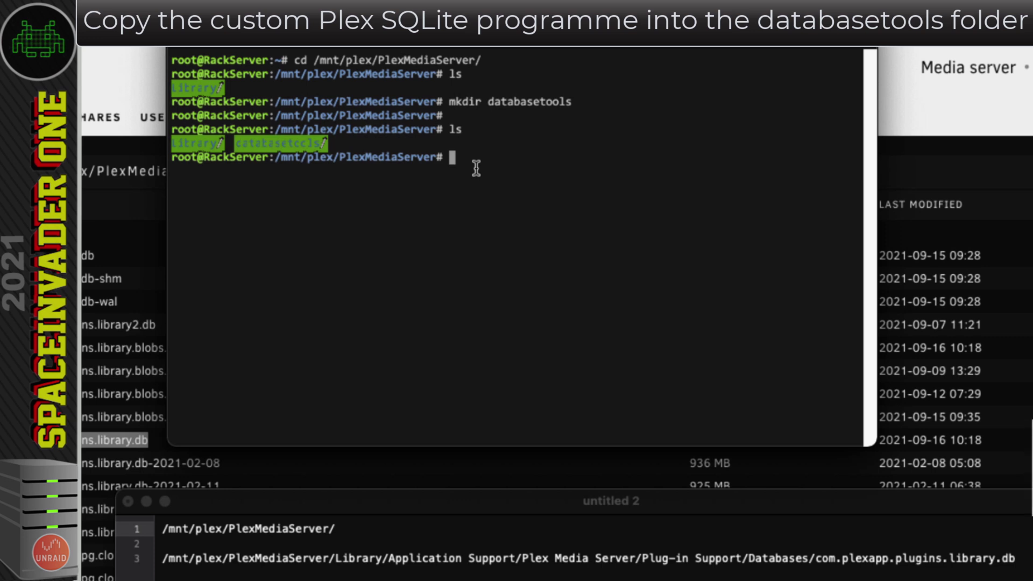
- Run docker cp PlexMediaServer:/usr/lib/plexmediaserver/ into /mnt/plex/PlexMediaServer/databasetools/
type("docker cp ")
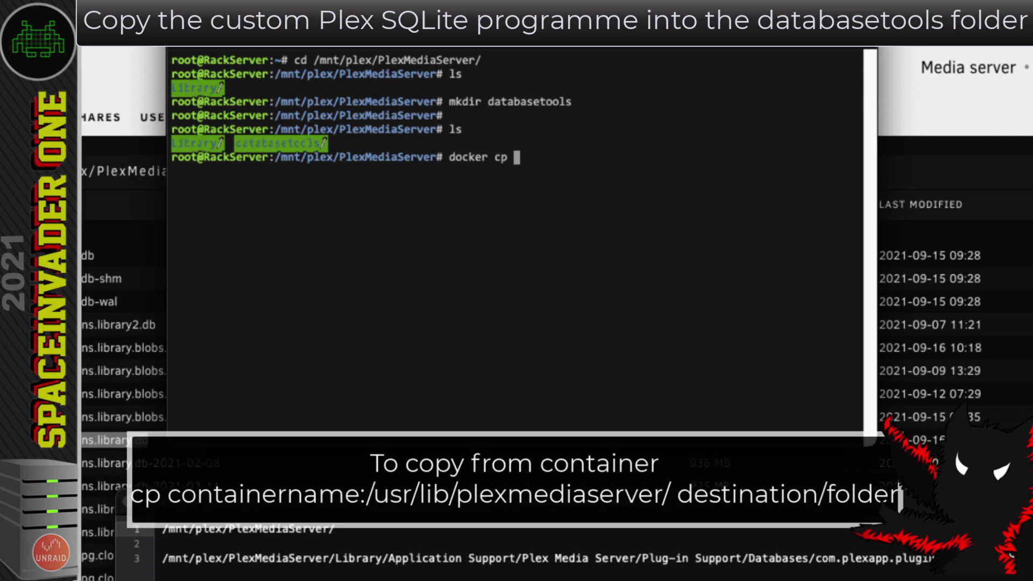
type("PlexMediaServer")
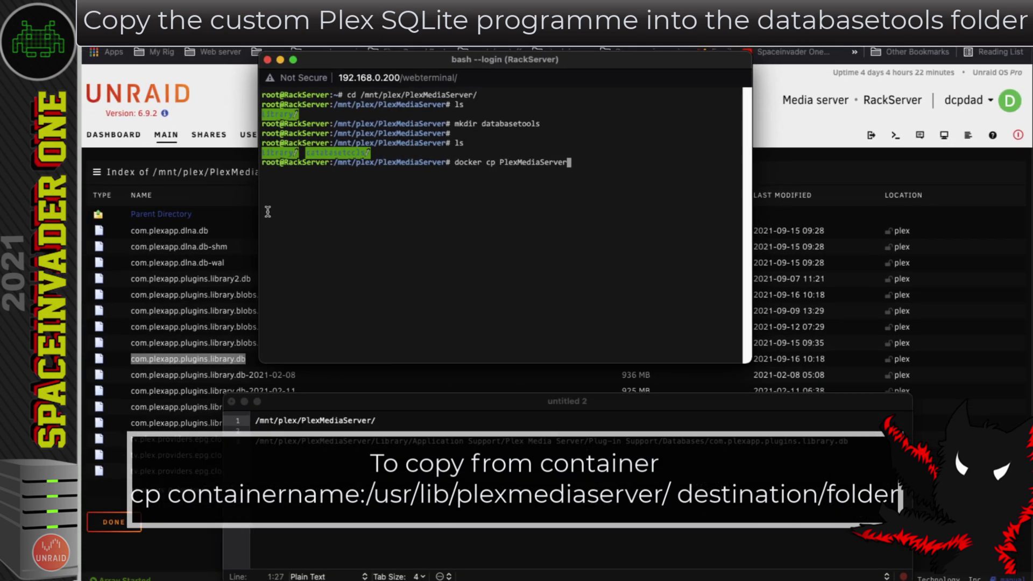
left_click(233, 200)
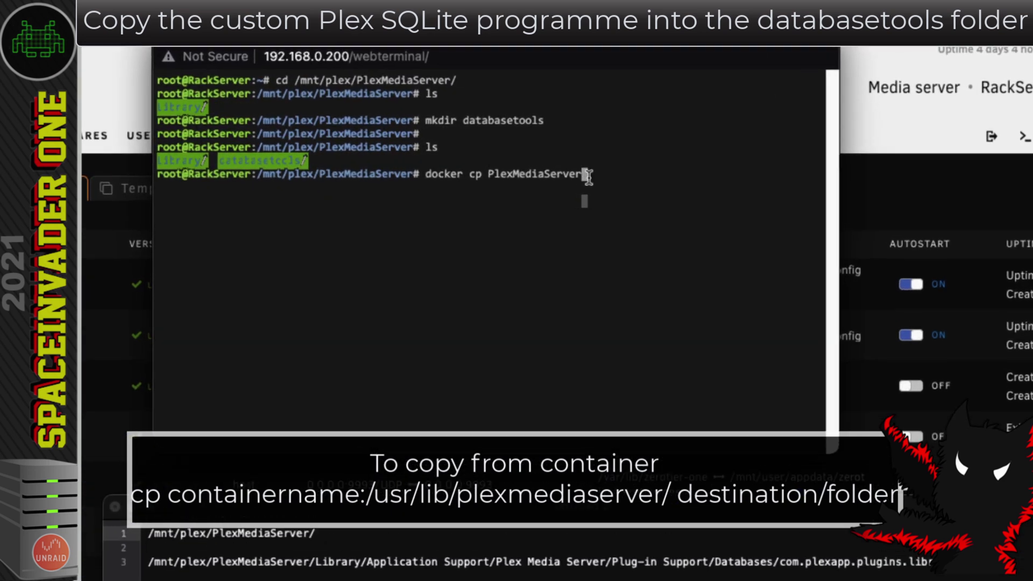
type(":/usr/lib/plex")
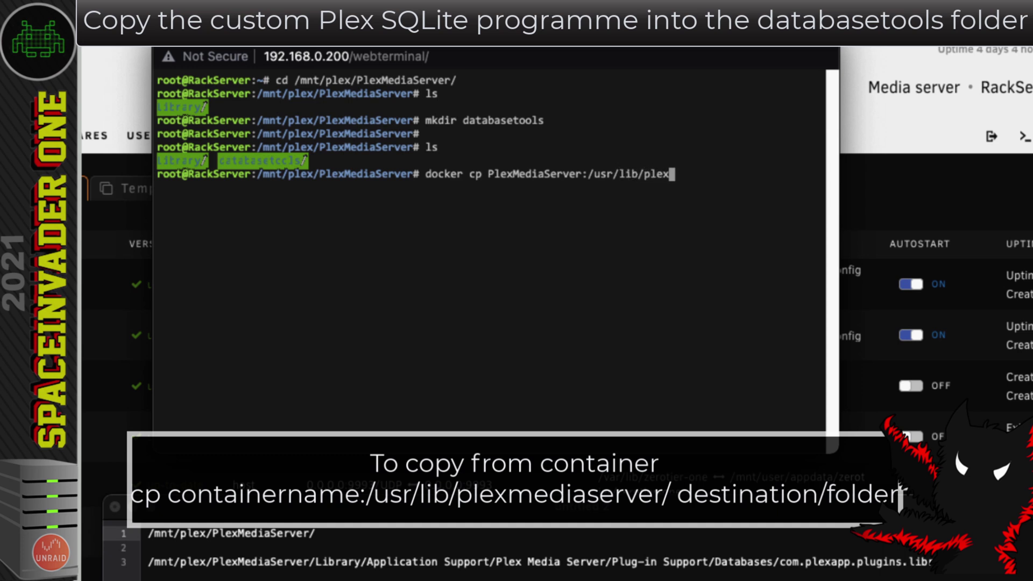
type("mediaserver")
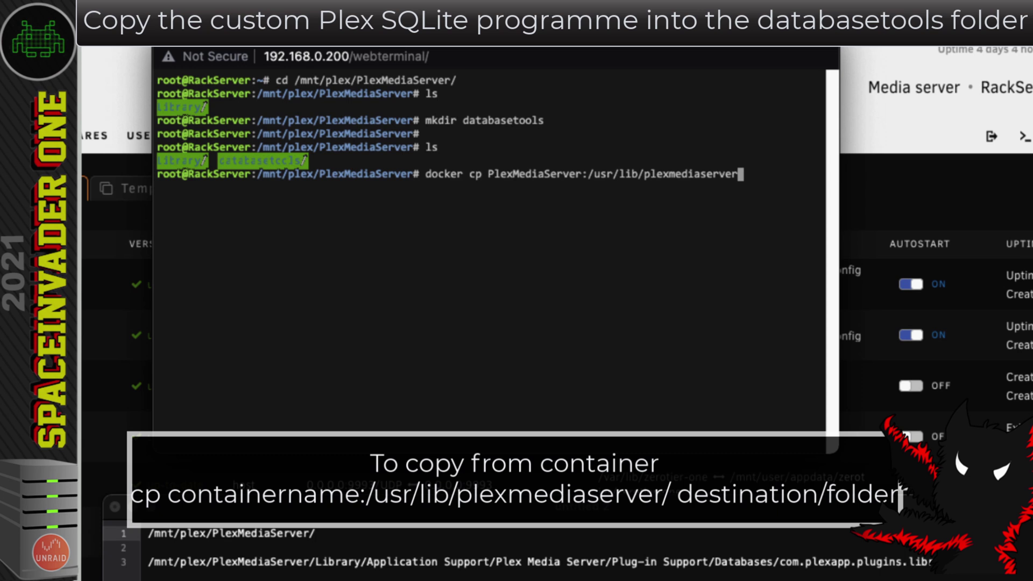
type("/")
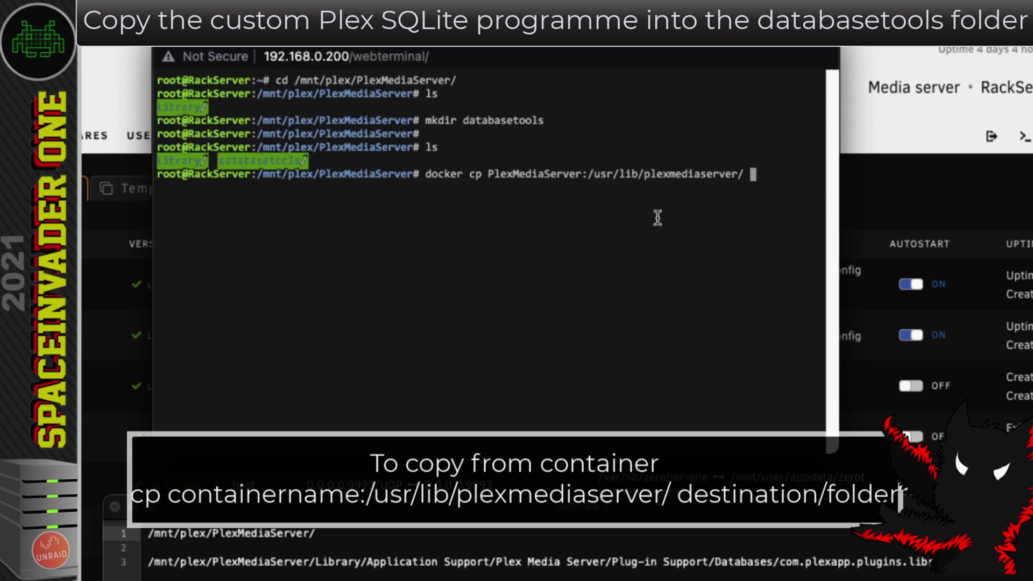
type("/mnt/")
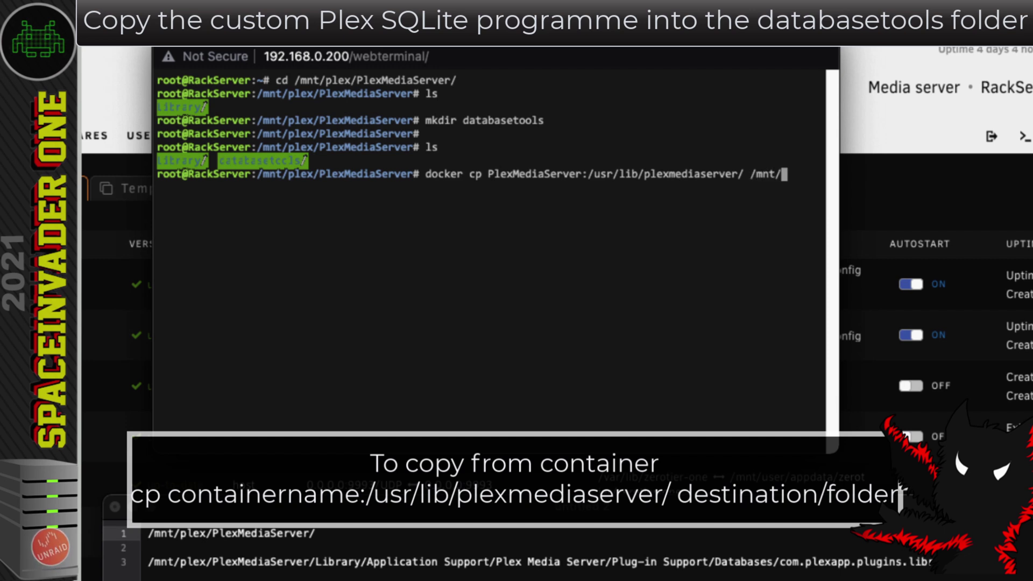
type("plex/PlexMediaServer/")
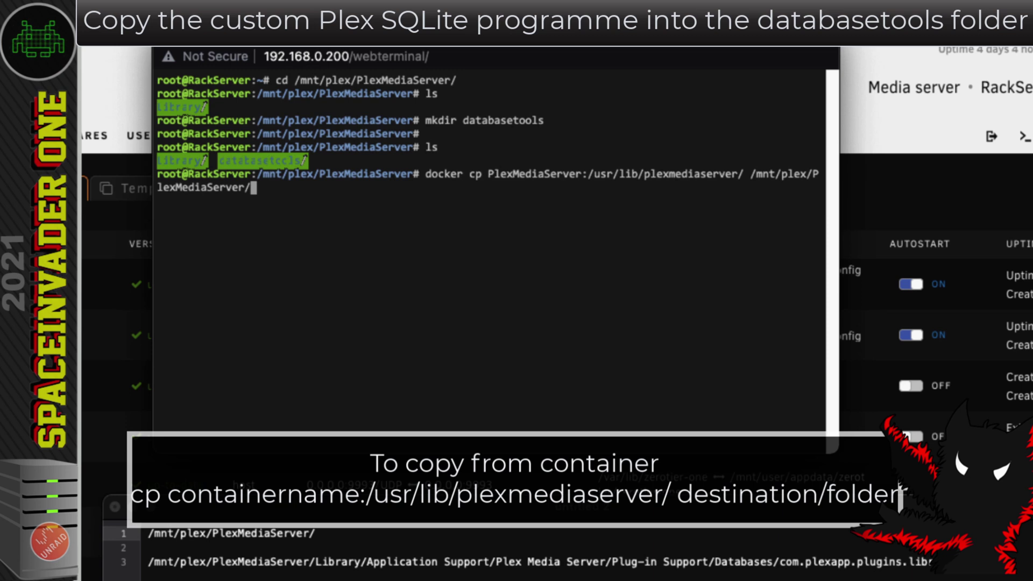
type("d")
key("Tab")
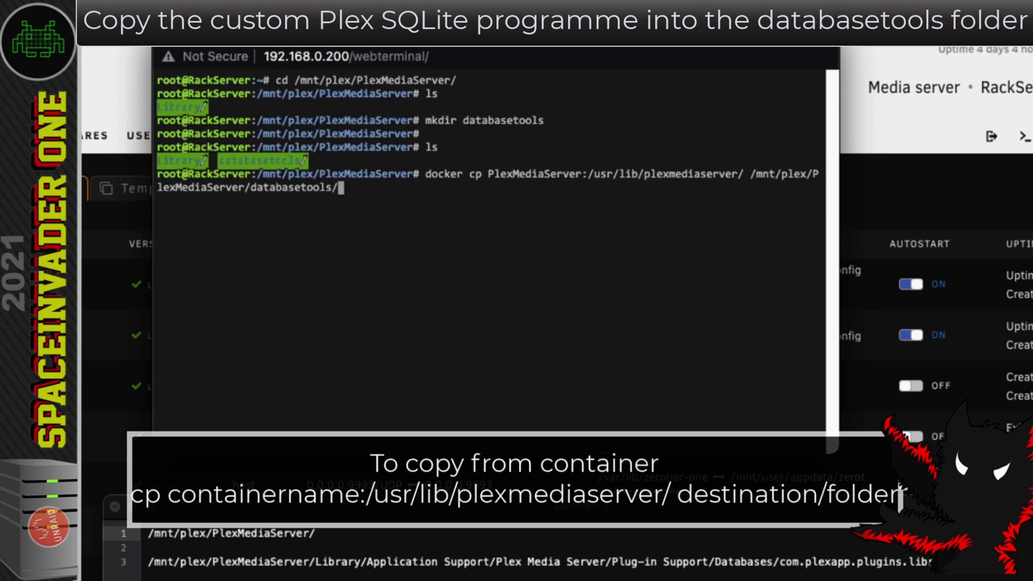
key("Return")
- Change into databasetools/plexmediaserver and locate the Plex SQLite program in the listing
type("ls")
key("Return")
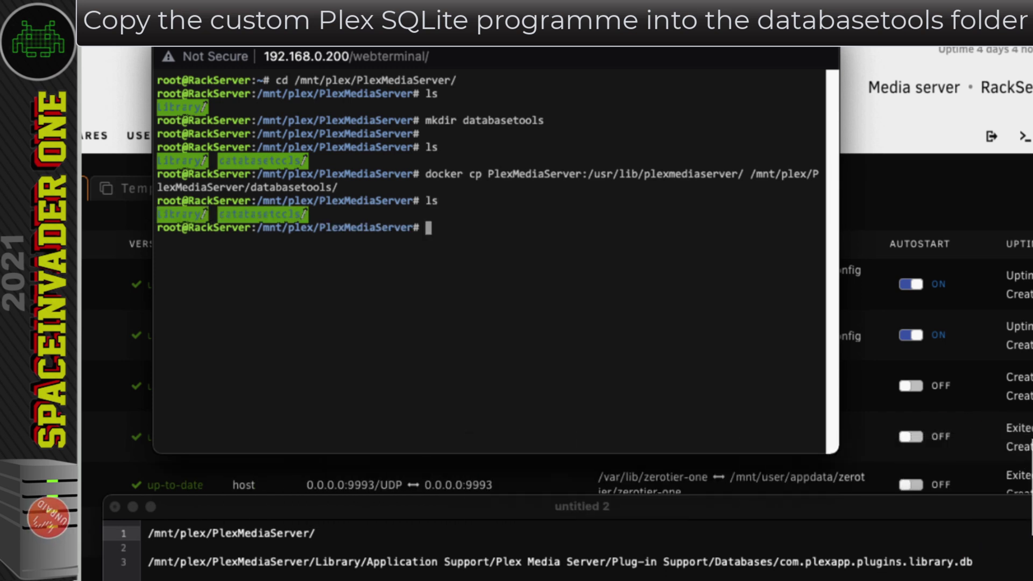
type("cd d")
key("Tab")
key("Return")
type("ls")
key("Return")
type("cd p")
key("Tab")
key("Return")
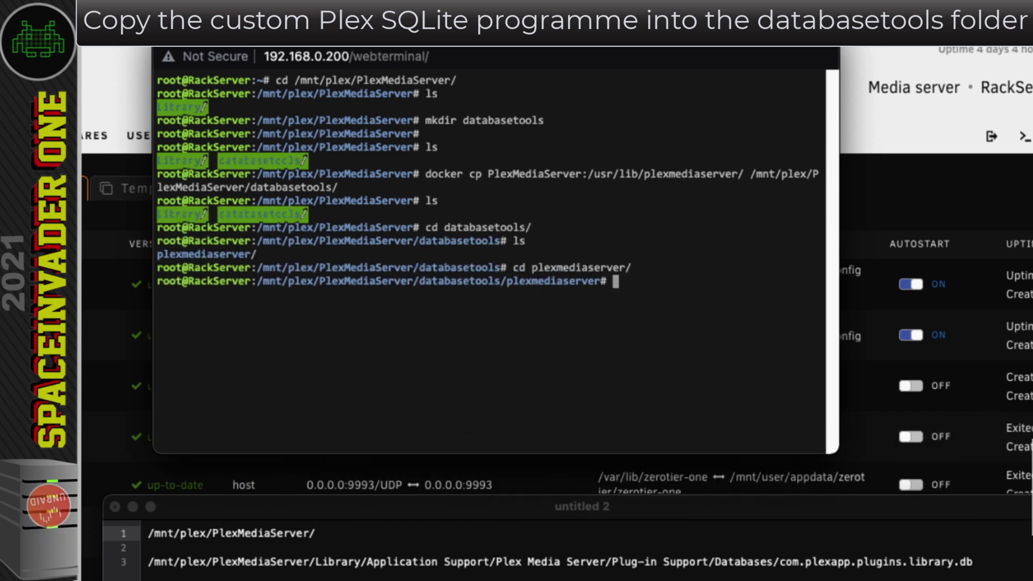
type("ls")
key("Return")
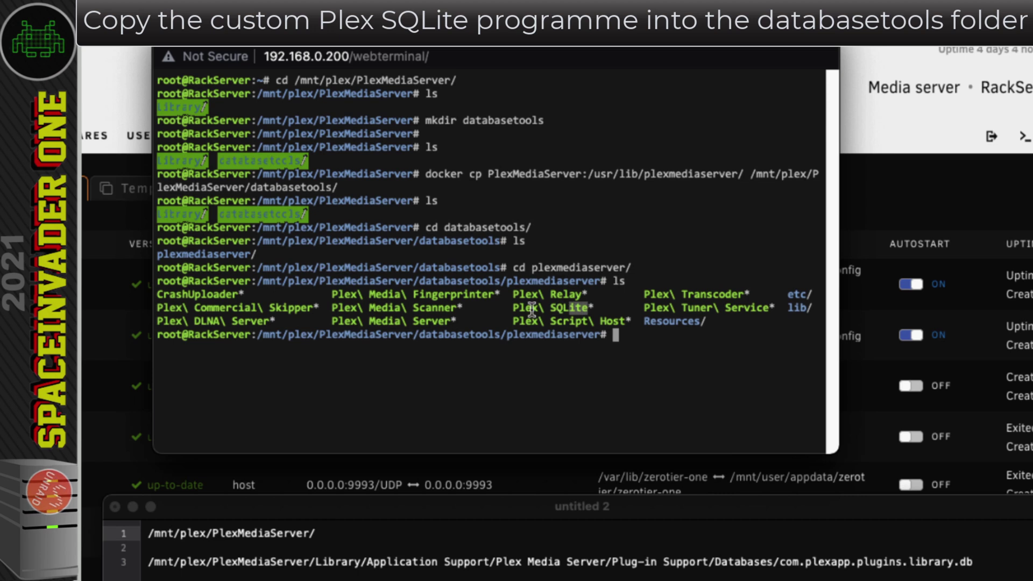
left_click_drag(531, 308, 534, 315)
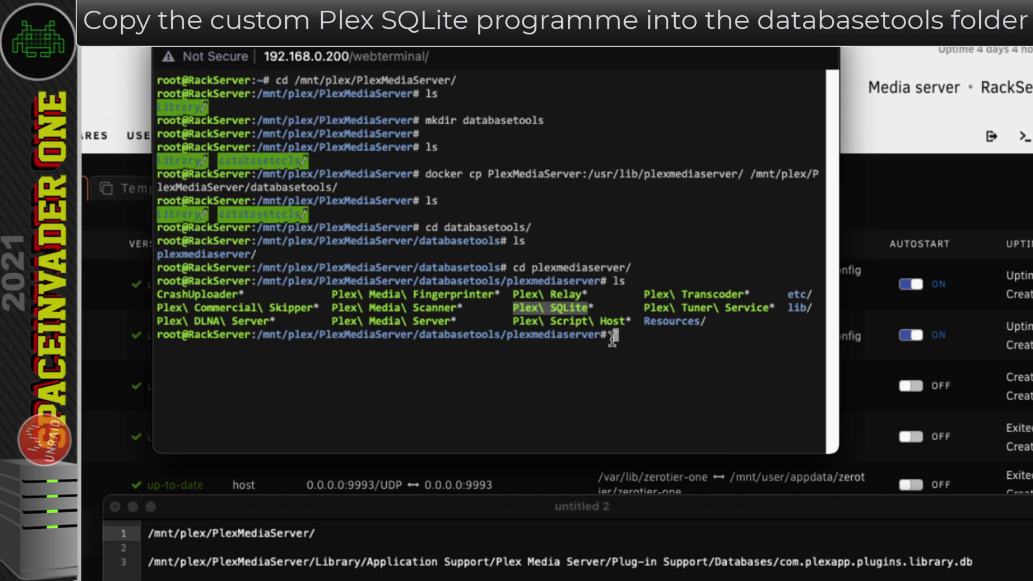
- Clear the terminal and run "Plex SQLite" on the pasted library database path with "PRAGMA integrity_check"
type("cl")
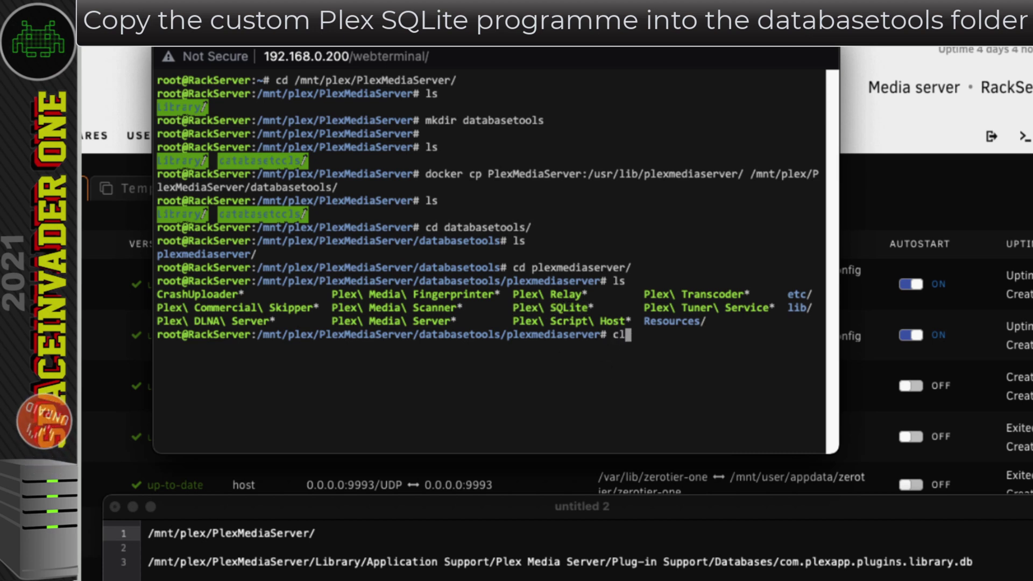
type("ear")
key("Return")
key("Return")
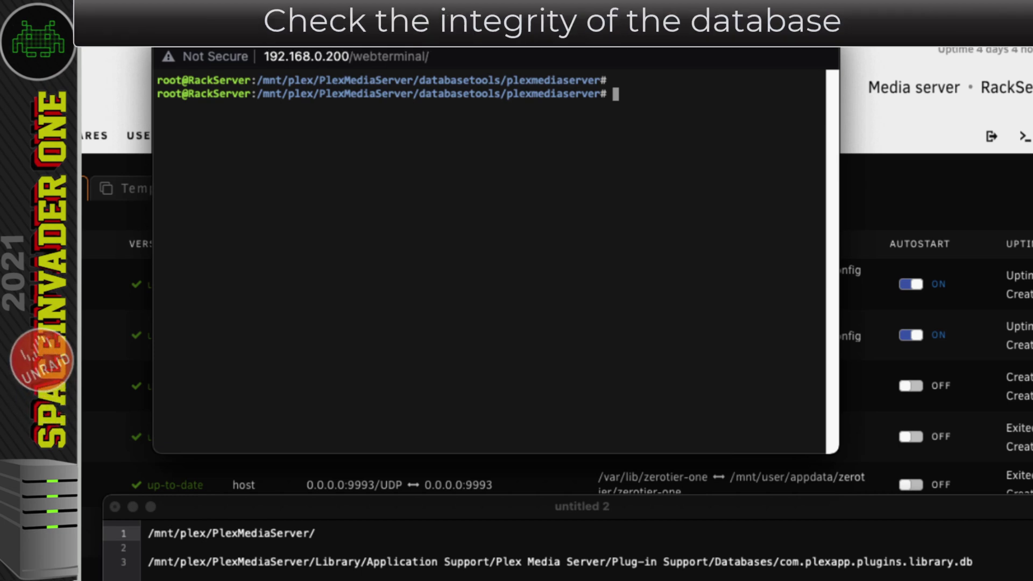
type("\"")
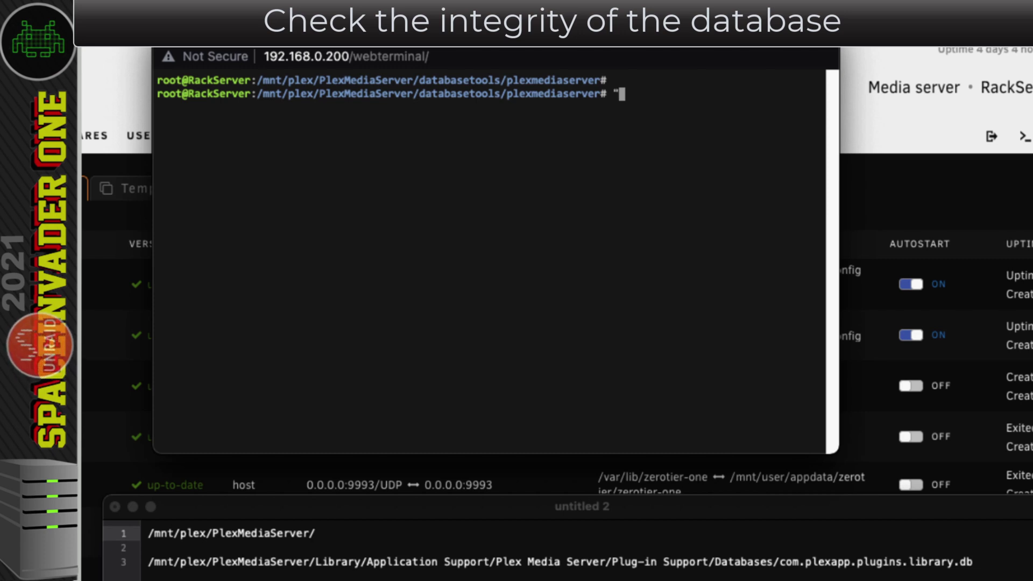
type("Plex SQ")
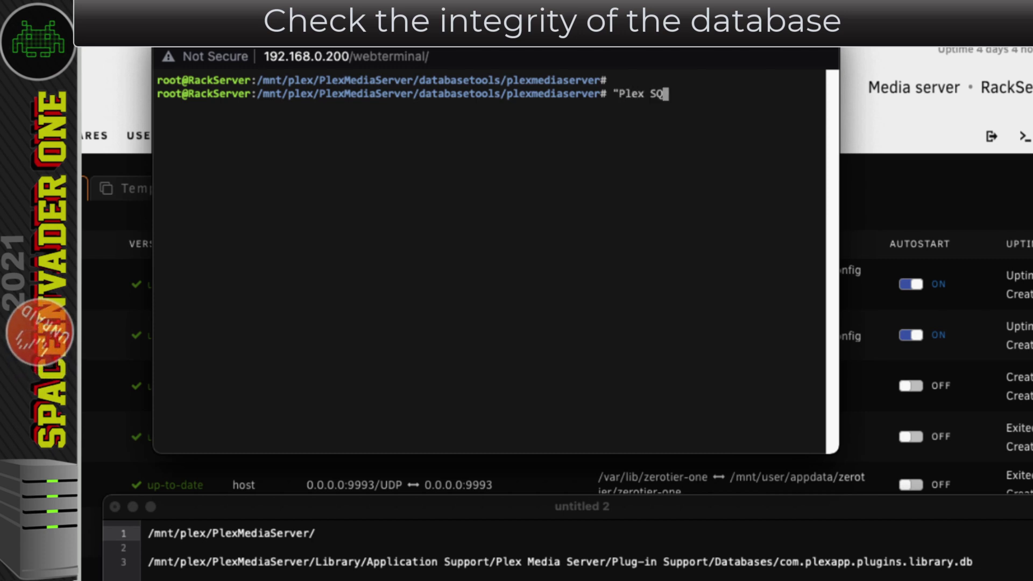
type("Lite\"")
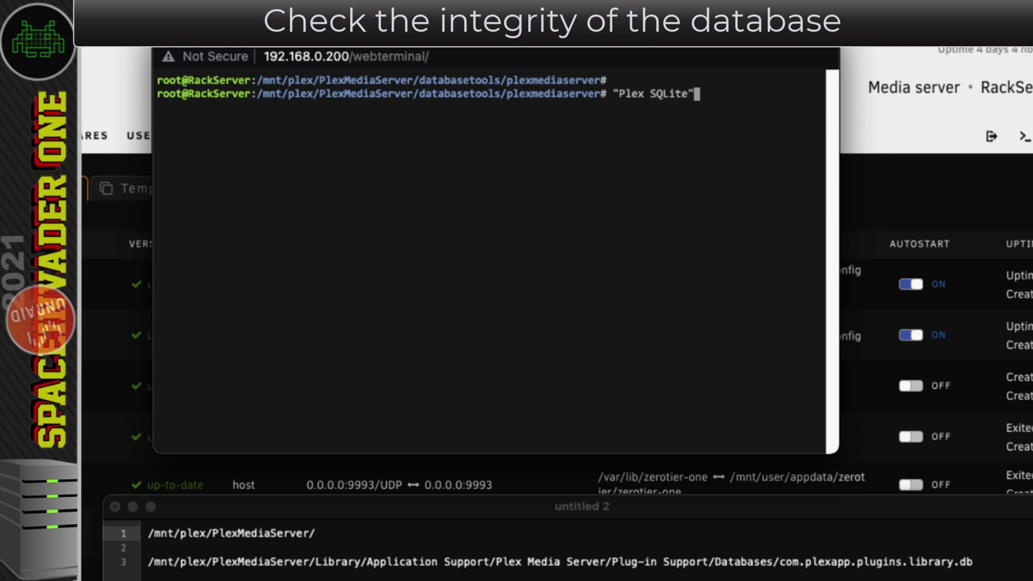
left_click(977, 563)
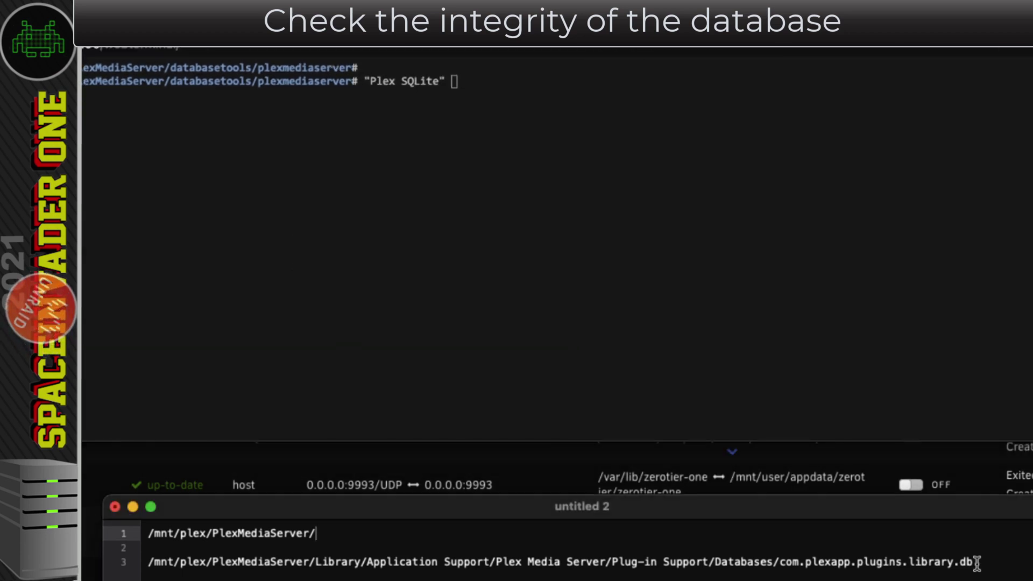
left_click_drag(977, 562, 154, 471)
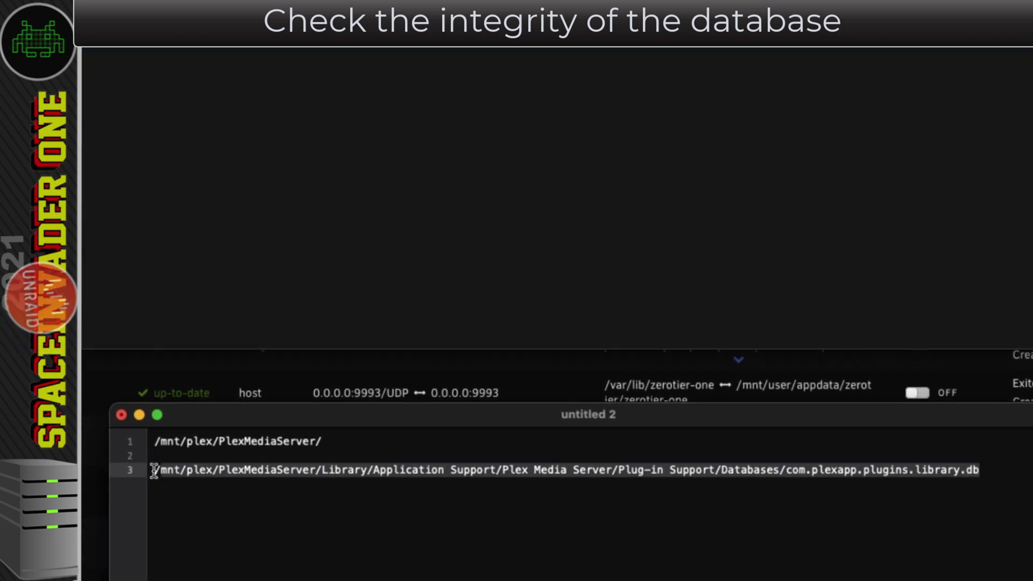
right_click(161, 470)
left_click(199, 500)
left_click(442, 221)
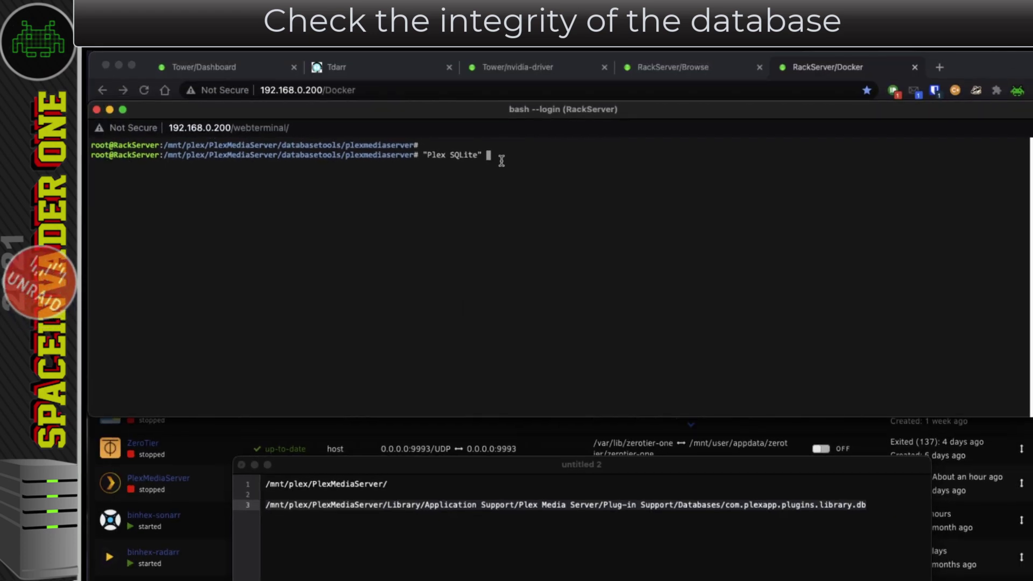
type("\"")
key("super+v")
type("\"")
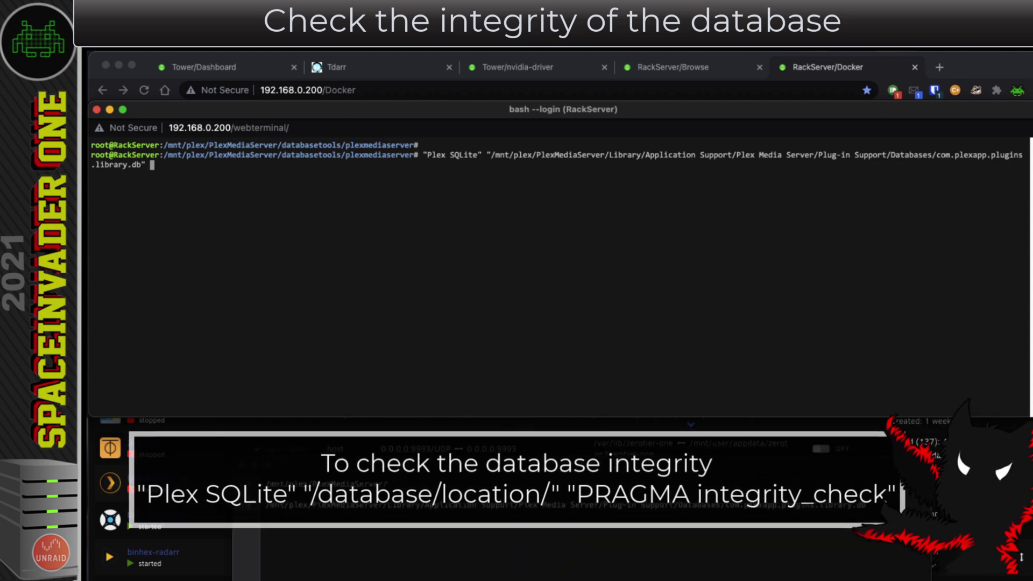
type("PRAGMA")
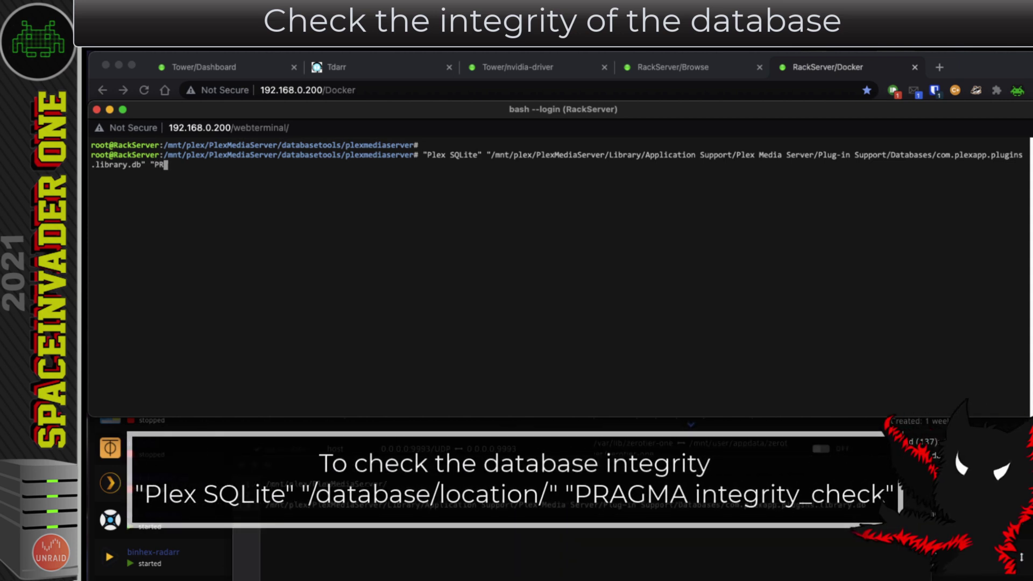
type(" integrity_check\"")
key("Return")
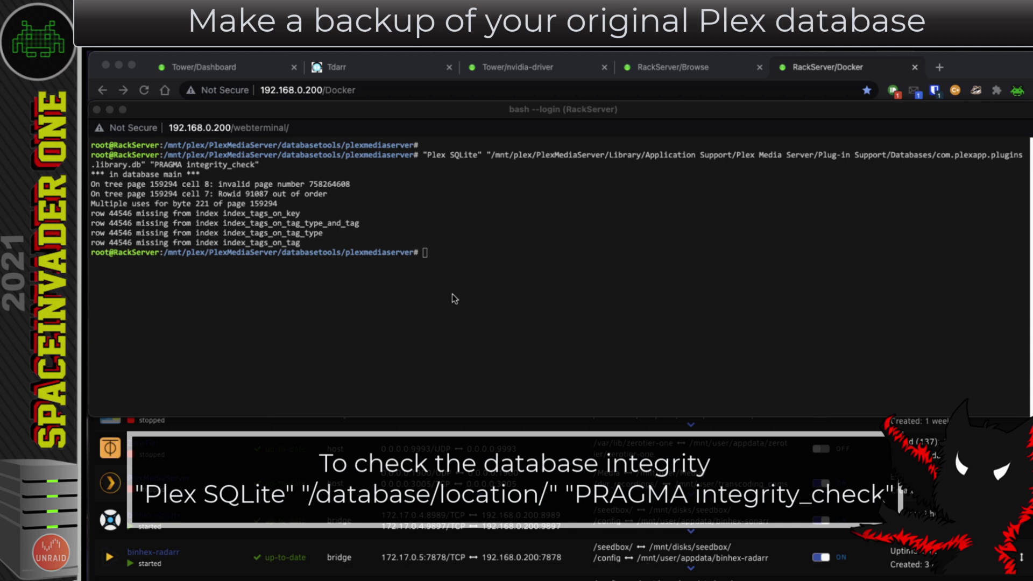
- Run cp from the library database path to the same path with an _old suffix
left_click(435, 256)
type("cp ")
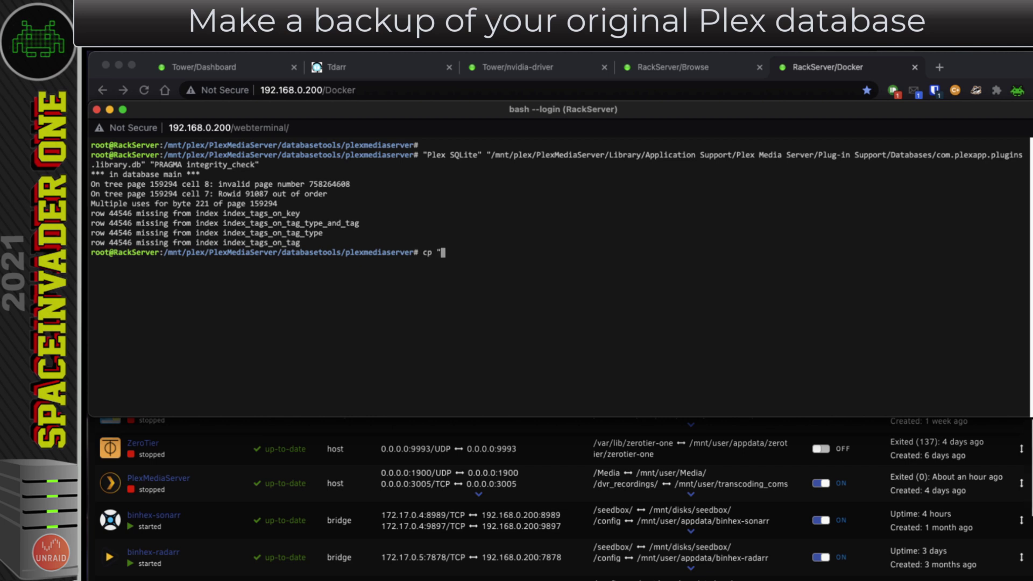
type("\"")
key("super+v")
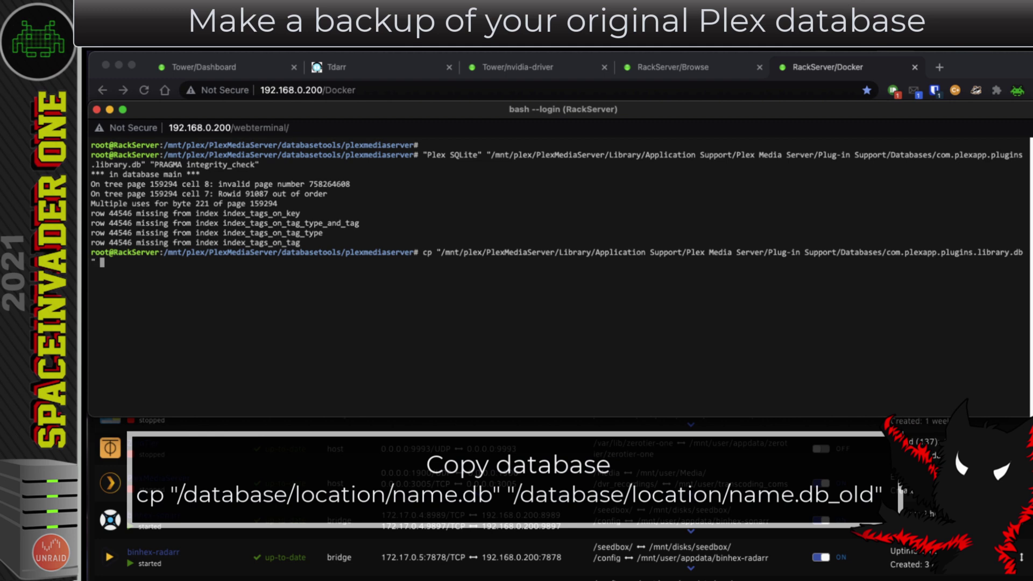
type("\"")
key("super+v")
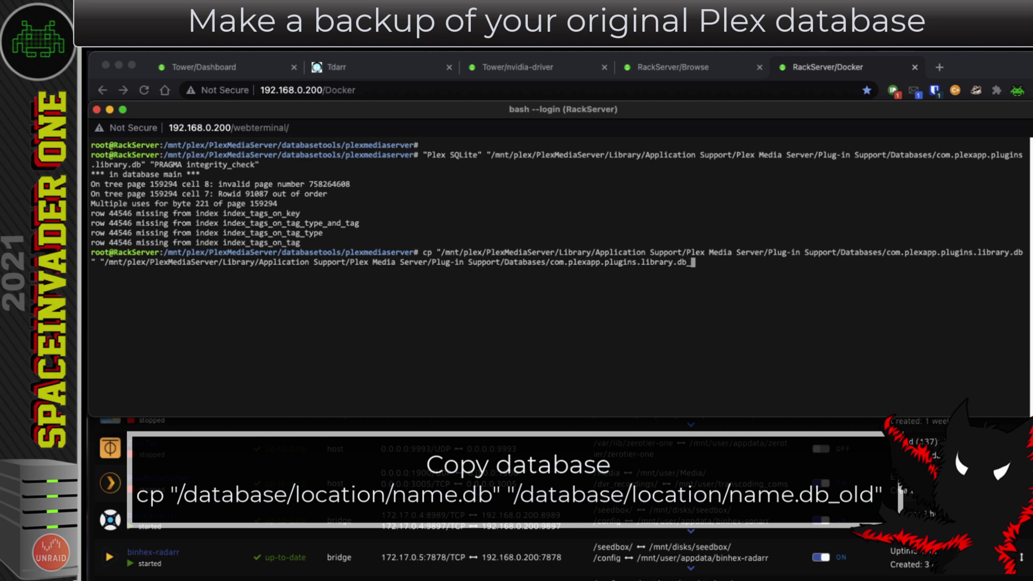
type("_old\"")
key("Return")
key("Return")
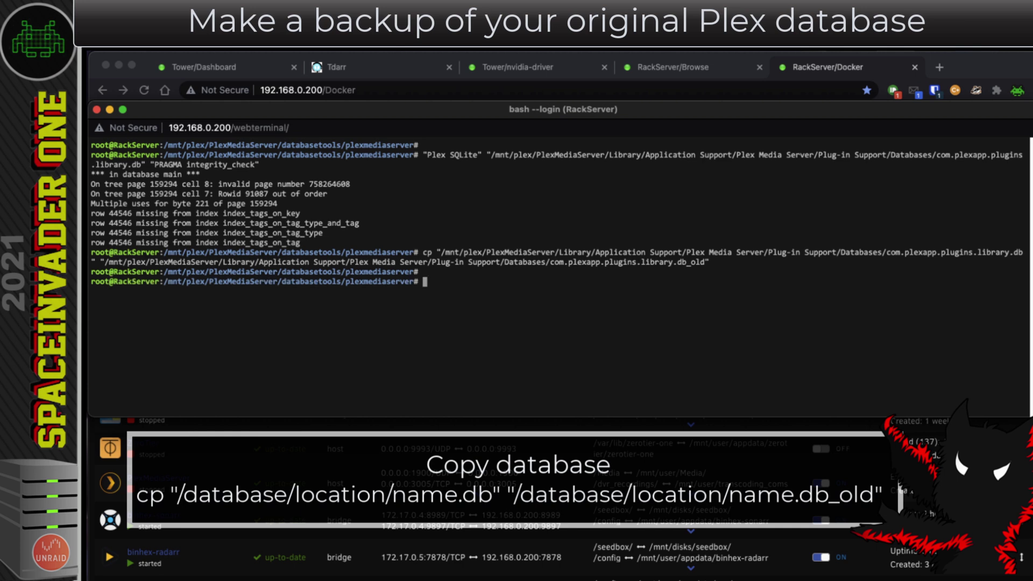
left_click(439, 291)
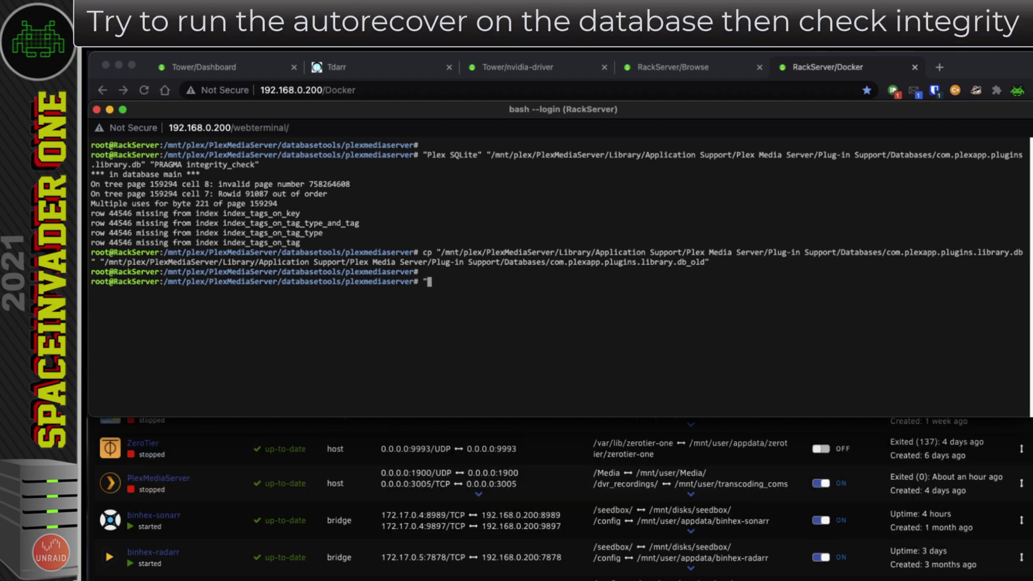
- Run "Plex SQLite" on the library database path with ".output recover.out" ".recover"
type("\"Plex SQLite\"")
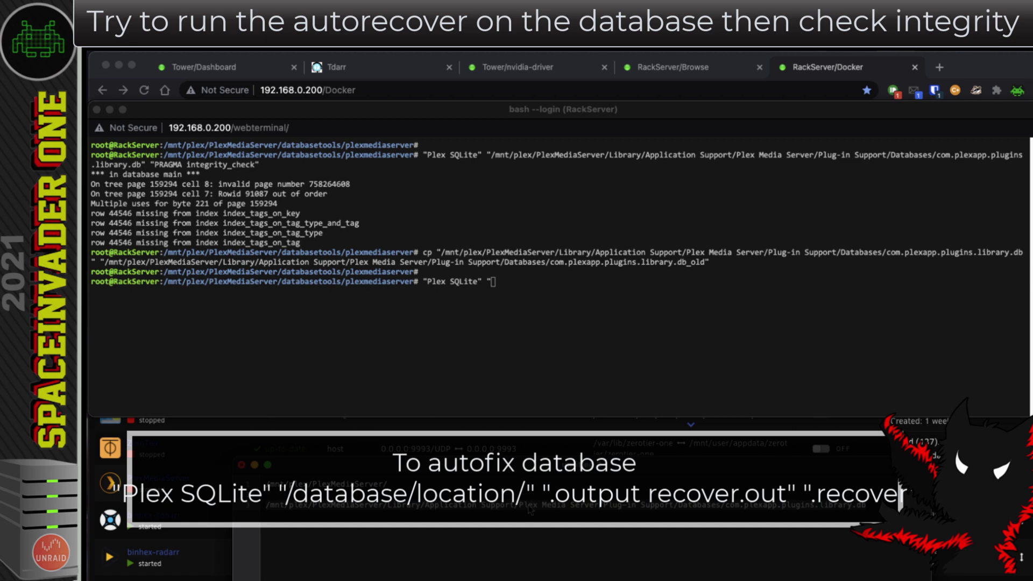
right_click(530, 508)
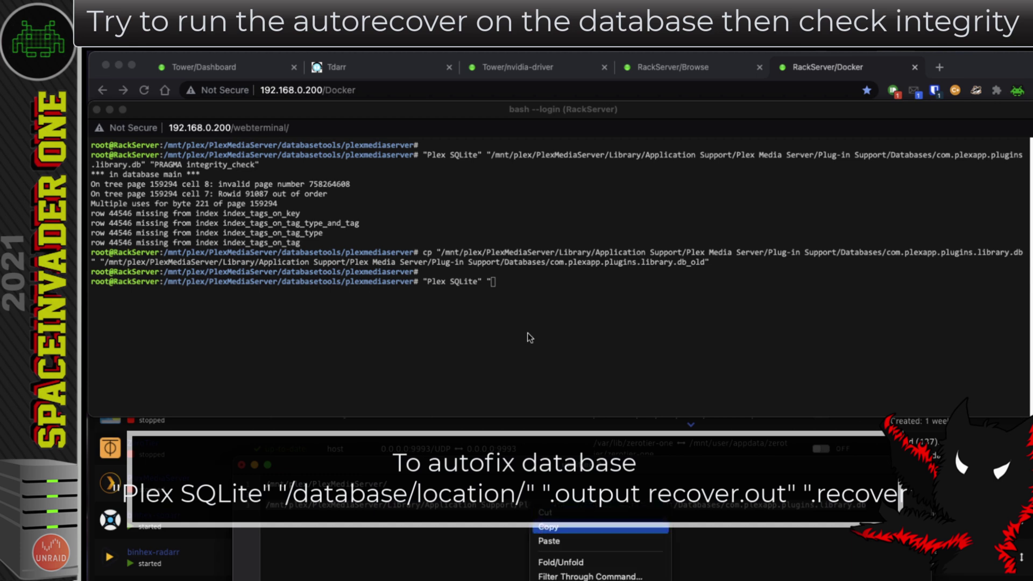
left_click(549, 541)
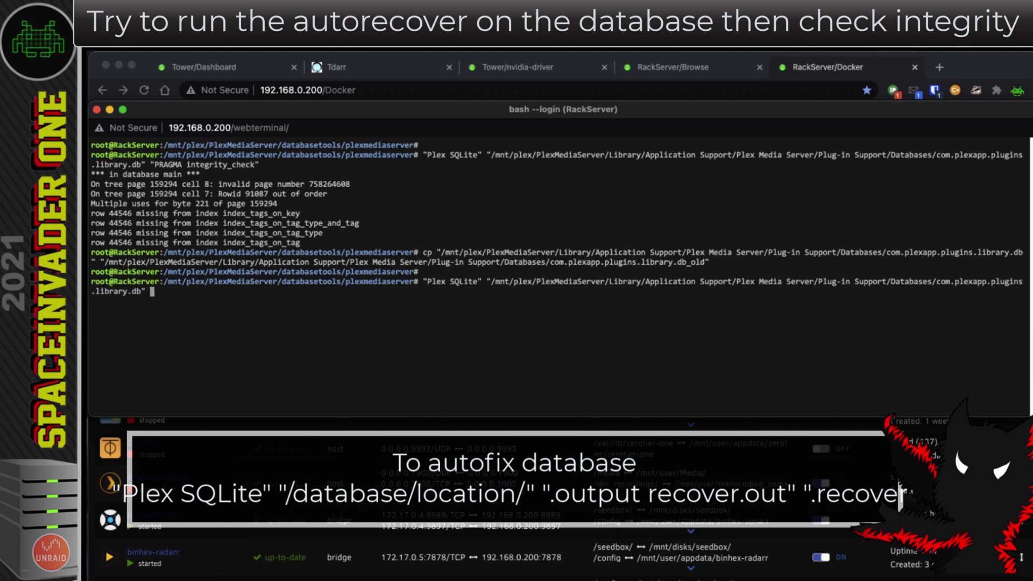
key("super+v")
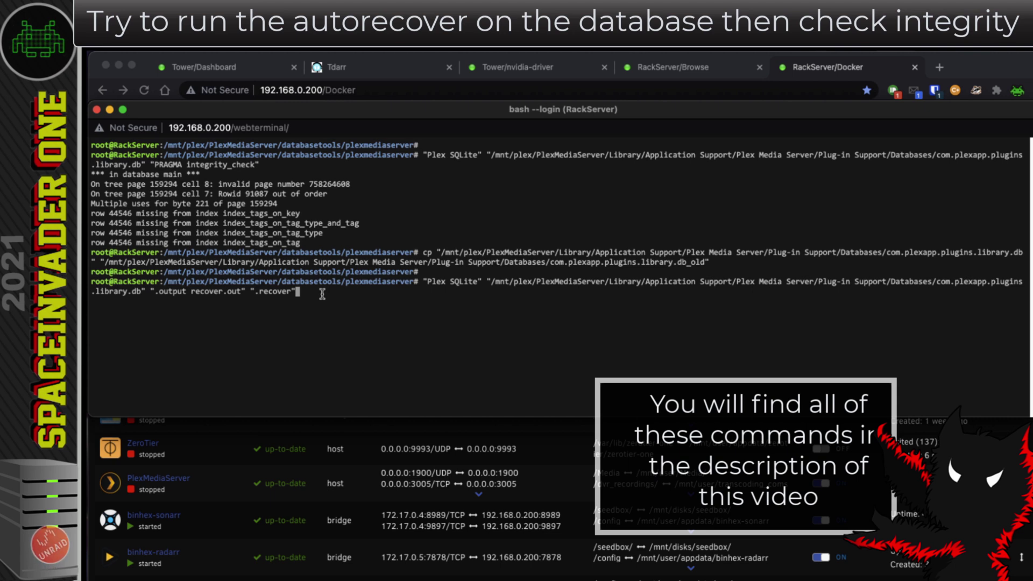
key("Return")
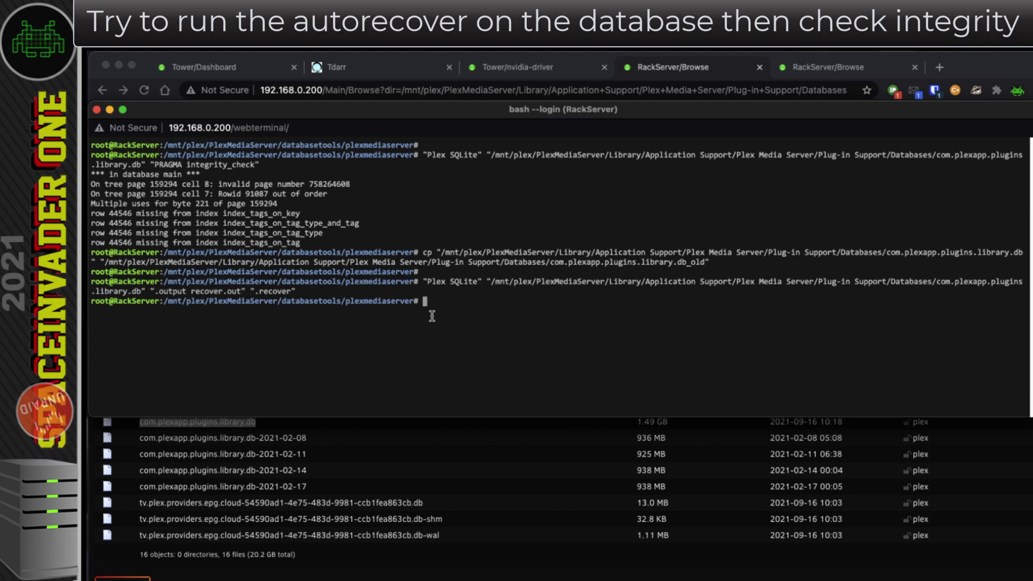
- Recall and re-run the PRAGMA integrity_check command, which still shows invalid page and index_tags errors
key("Up")
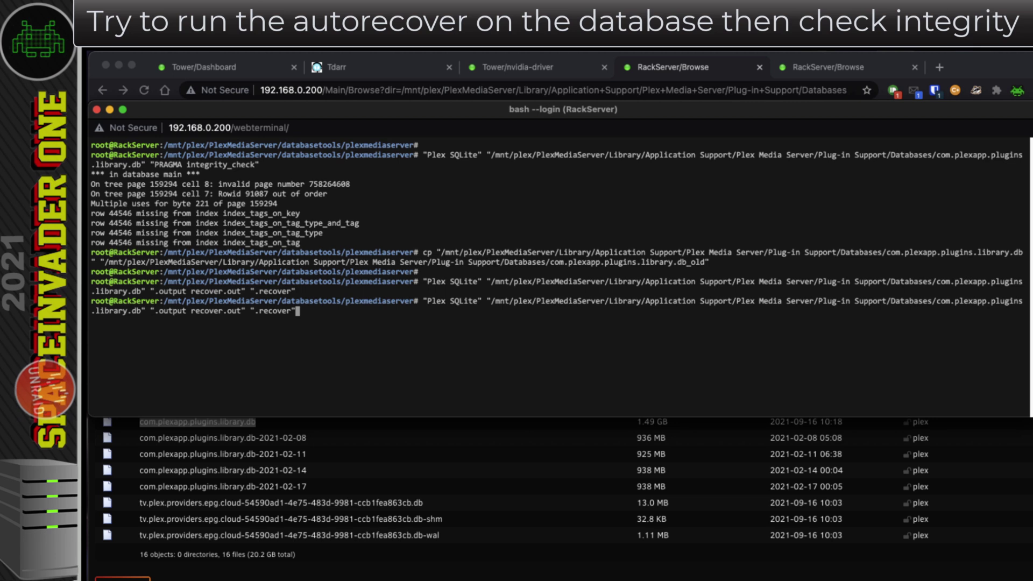
key("Up")
key("Up")
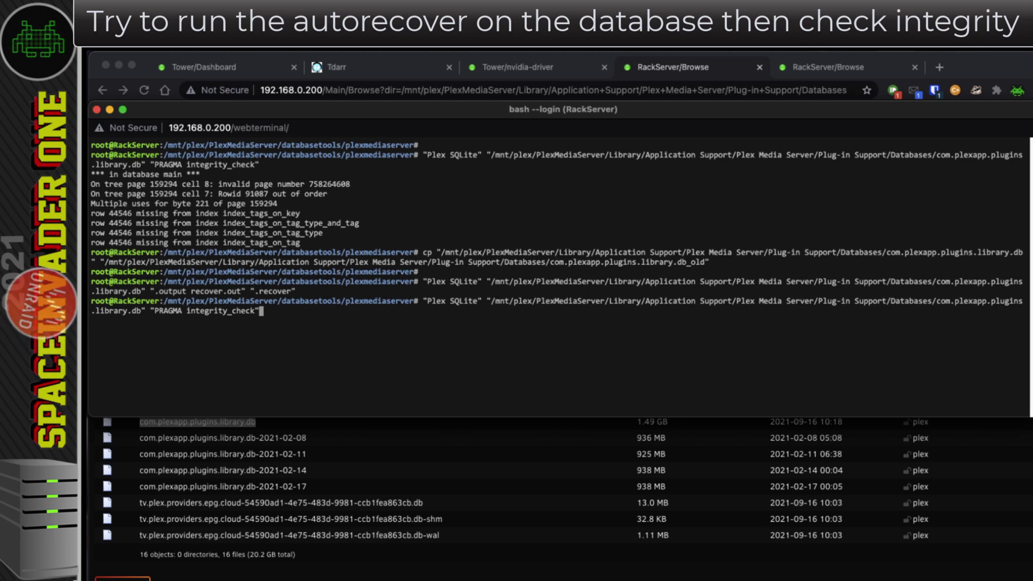
key("Return")
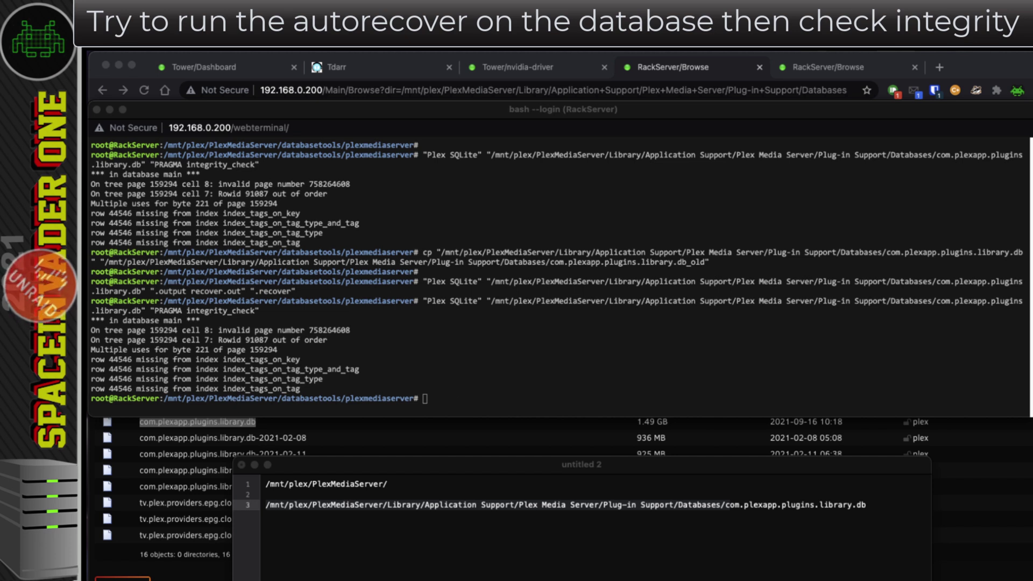
left_click(429, 388)
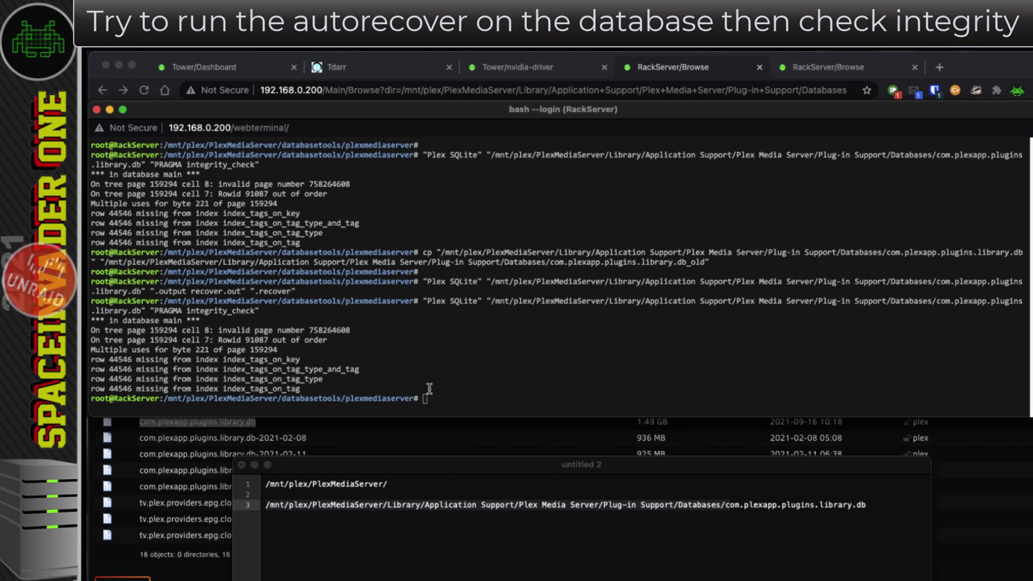
type("c")
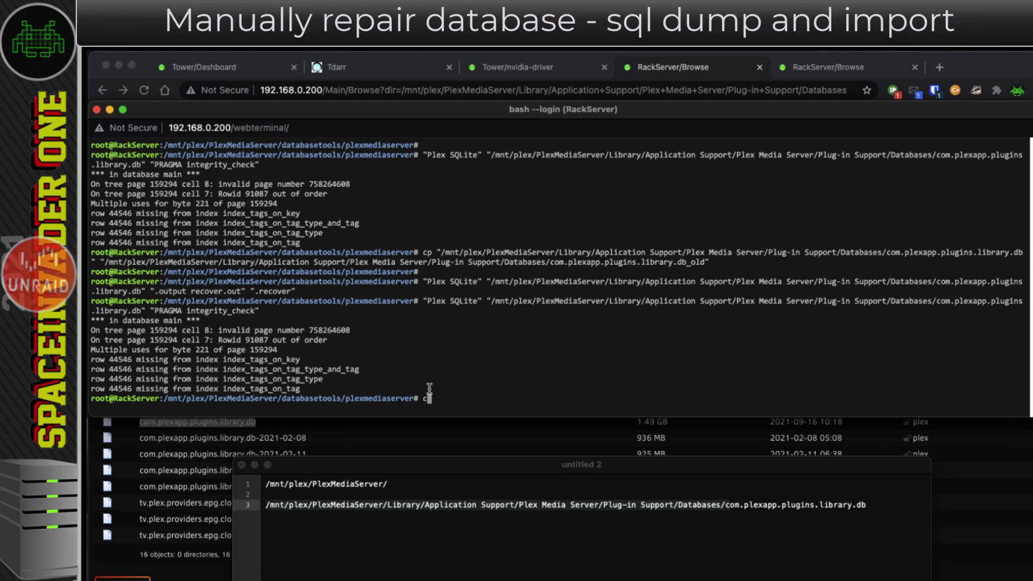
key("BackSpace")
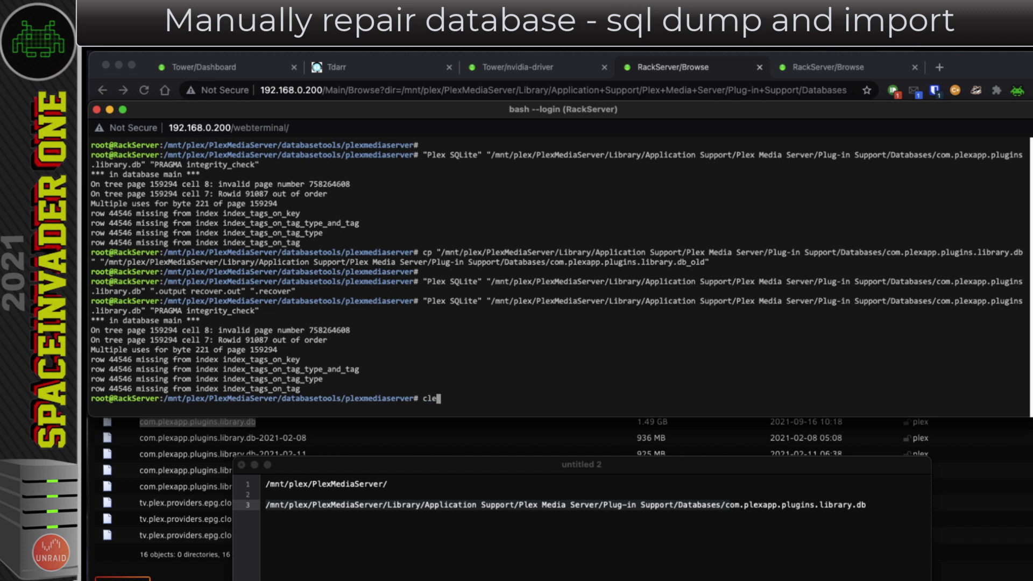
- Clear the terminal, run Plex SQLite with ".output dump.sql" ".dump", then select the database path in the note
type("clear")
key("Return")
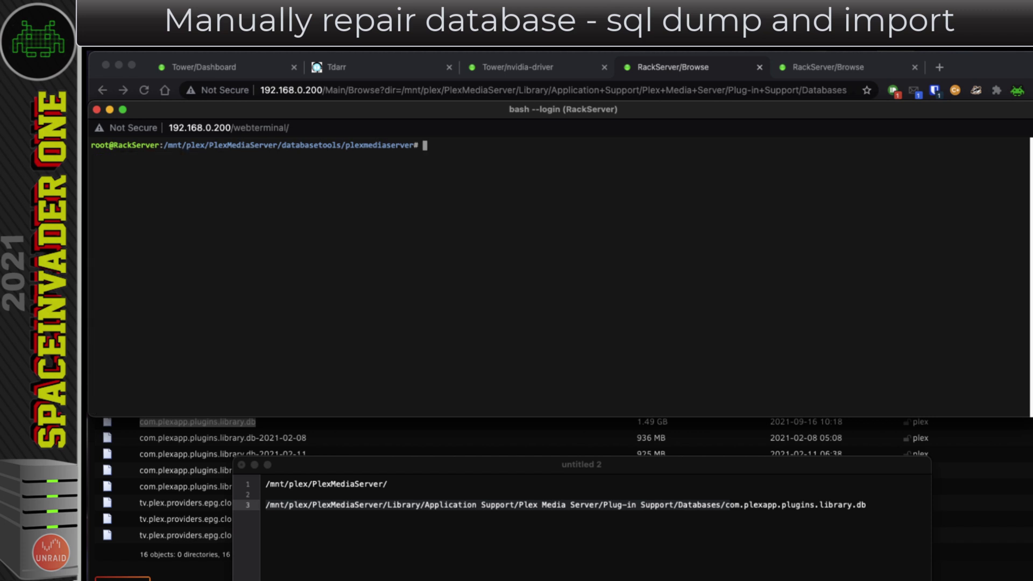
key("Return")
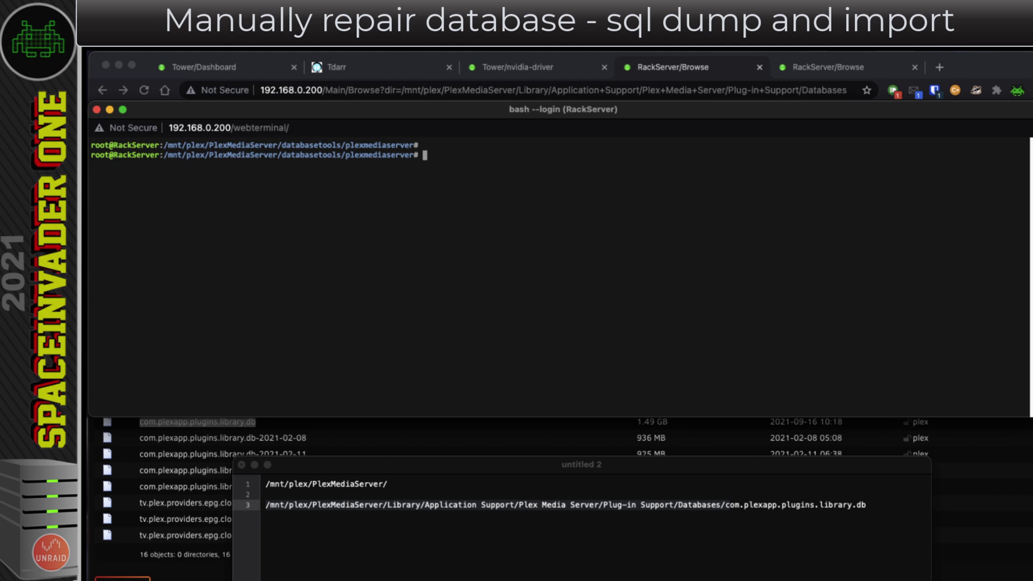
type("\"Plex SQLite\" \"/mnt/plex/PlexMediaServer/Library/Application Support/Plex Media Server/Plug-in Support/Databases/com.plexapp.plugins.library.db\" \"PRAGMA integrity_check\"")
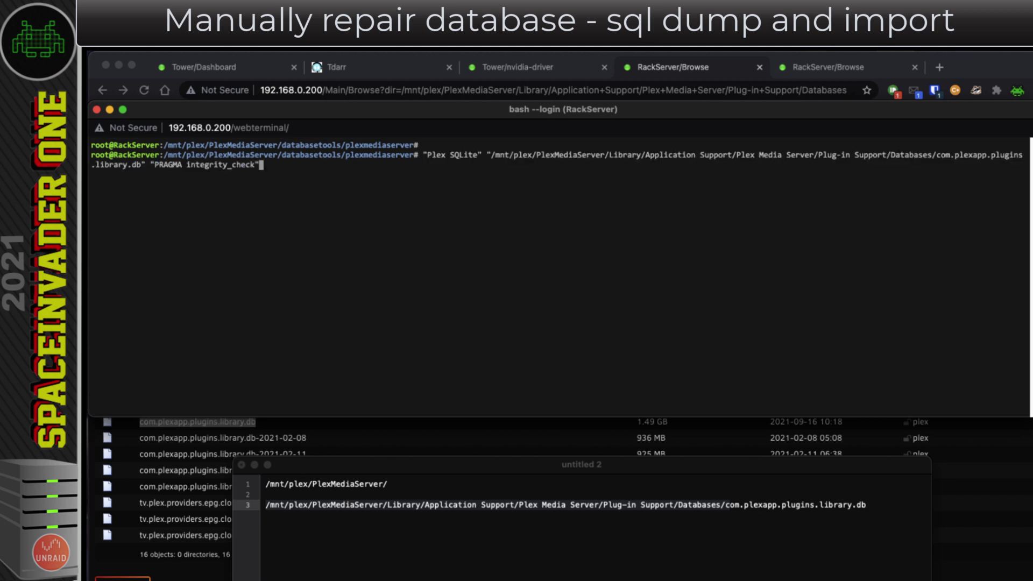
key("ctrl+u")
type("\"Plex SQLite\" \"/mnt/plex/PlexMediaServer/Library/Application Support/Plex Media Server/Plug-in Support/Databases/com.plexapp.plugins.library.db\" \".output recover.out\" \".recover\"")
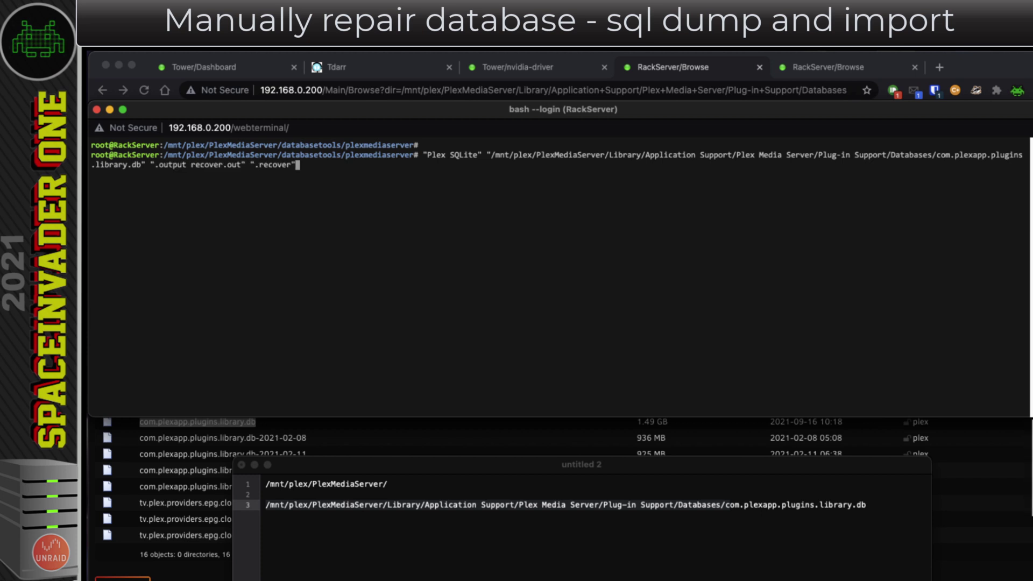
key("BackSpace")
key("BackSpace")
key("BackSpace")
key("BackSpace")
key("BackSpace")
key("BackSpace")
key("BackSpace")
key("BackSpace")
key("BackSpace")
key("BackSpace")
key("BackSpace")
key("BackSpace")
key("BackSpace")
key("BackSpace")
key("BackSpace")
key("BackSpace")
key("BackSpace")
key("BackSpace")
key("BackSpace")
key("BackSpace")
key("BackSpace")
key("BackSpace")
key("BackSpace")
key("BackSpace")
key("BackSpace")
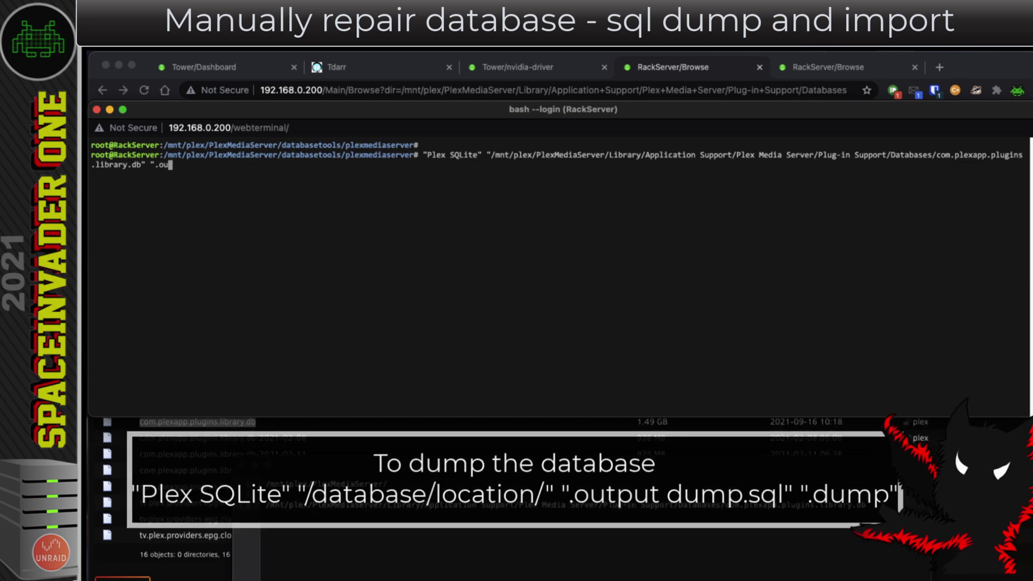
type("utput dump.sql\" \".dump\"")
key("Return")
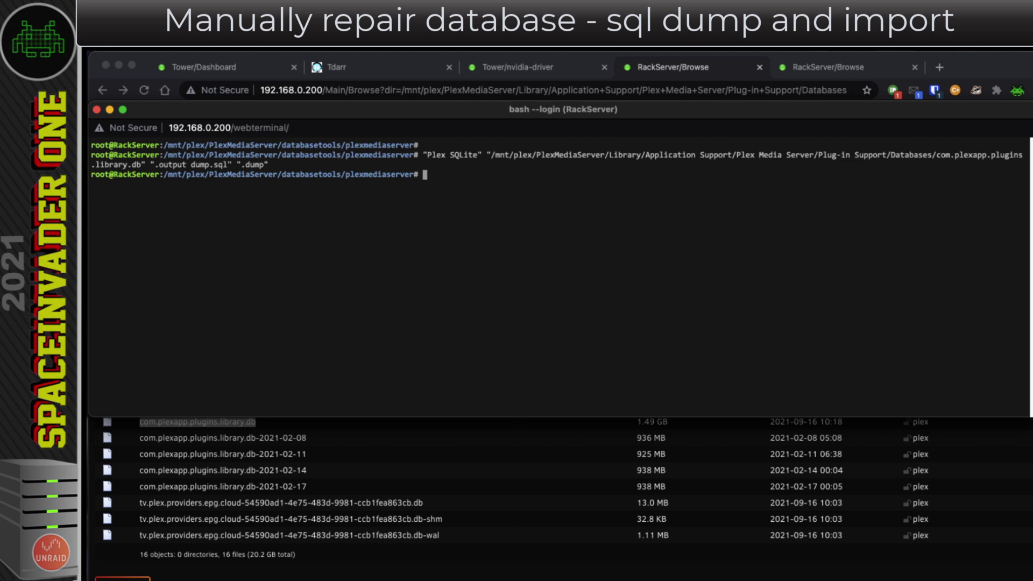
key("super+Tab")
left_click_drag(866, 505, 266, 505)
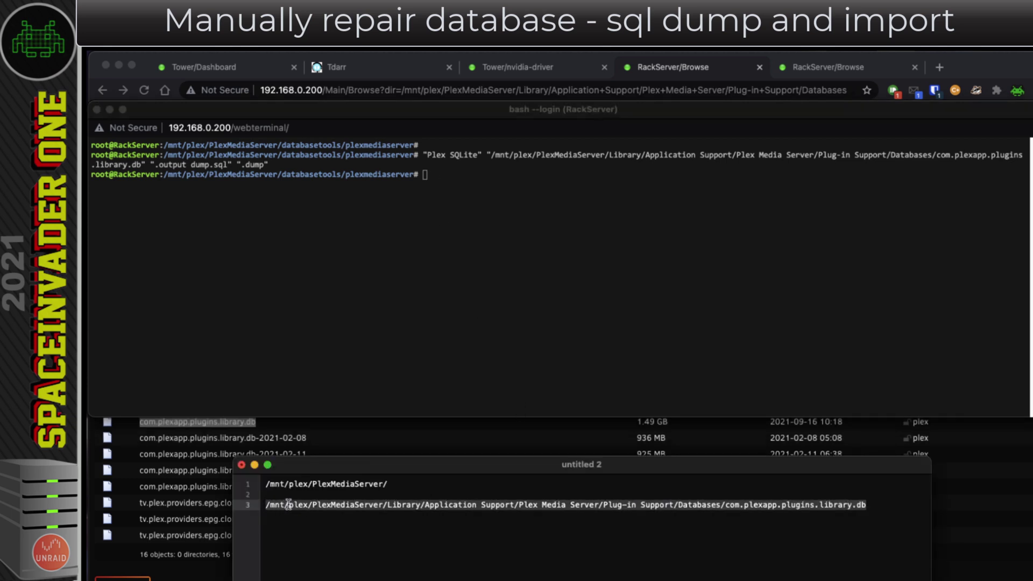
- Delete com.plexapp.plugins.library.db by running rm on its pasted full path
right_click(289, 511)
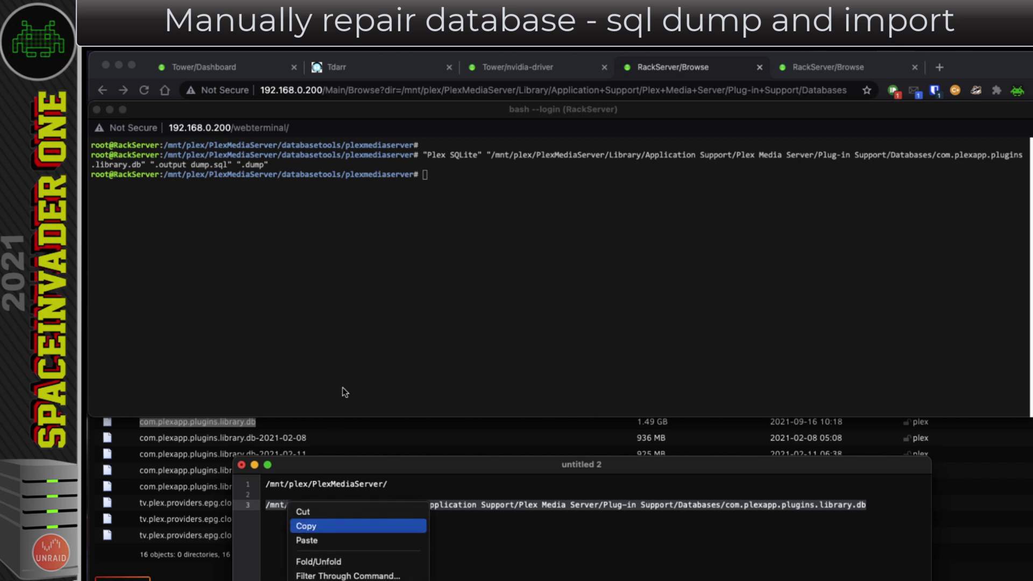
left_click(310, 526)
left_click(438, 186)
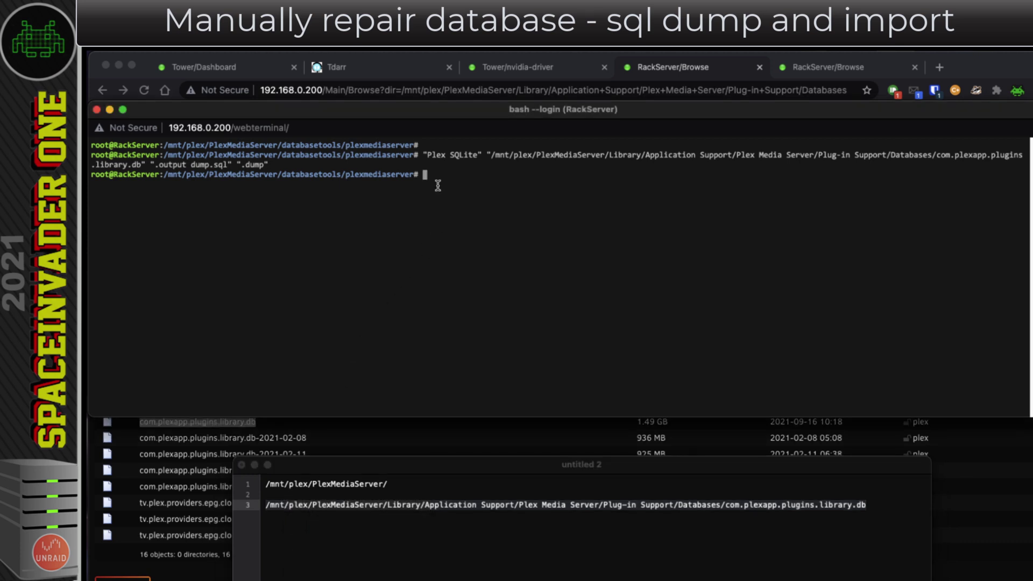
type("rm \"")
key("super+v")
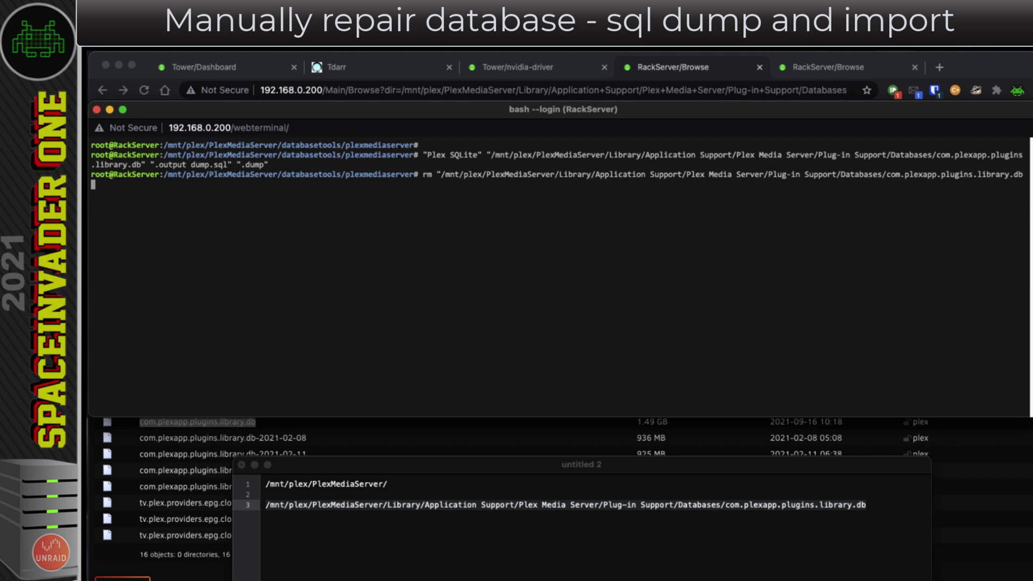
type("\"")
key("Return")
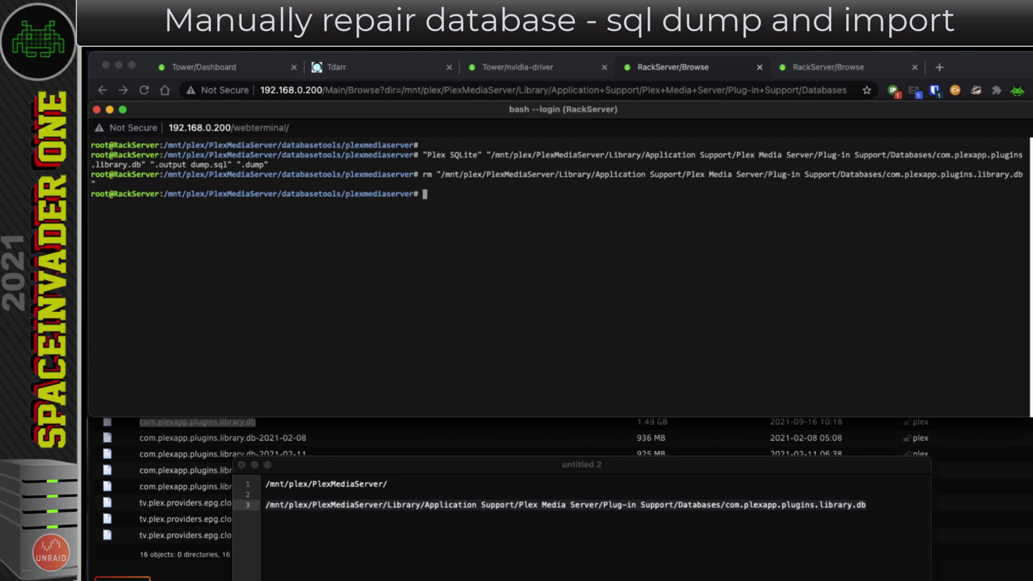
key("super+Tab")
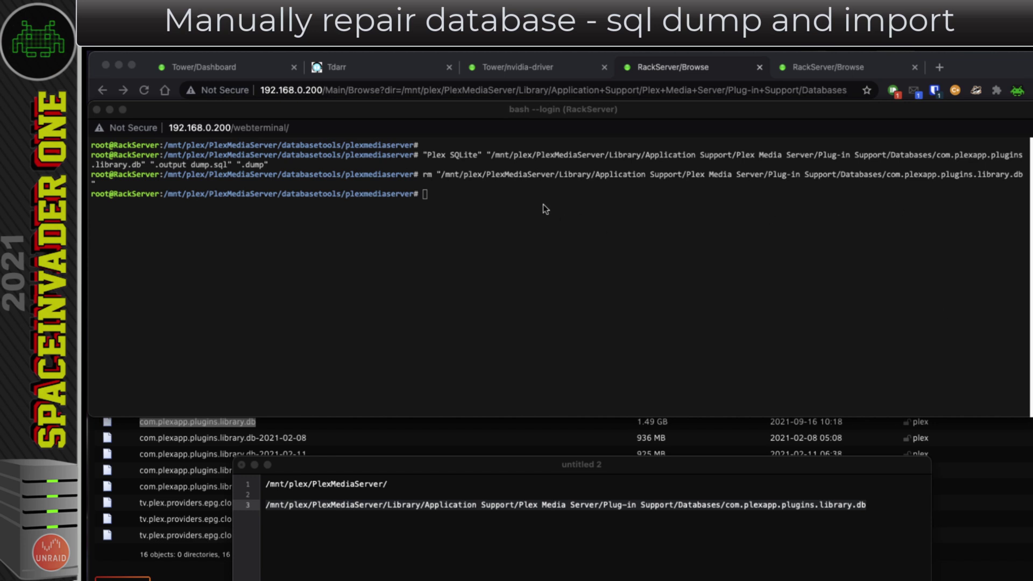
key("super+Tab")
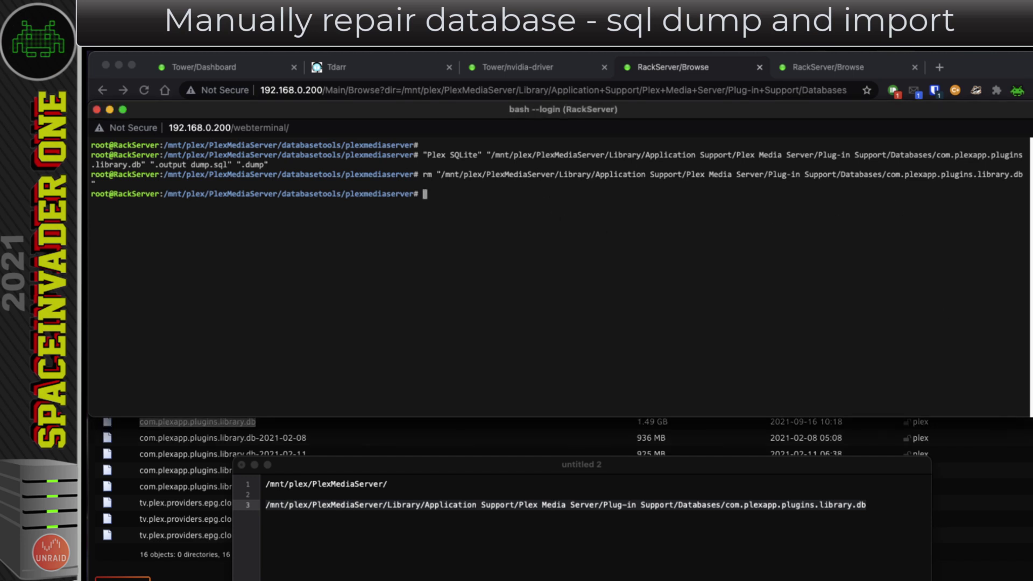
key("Up")
key("Up")
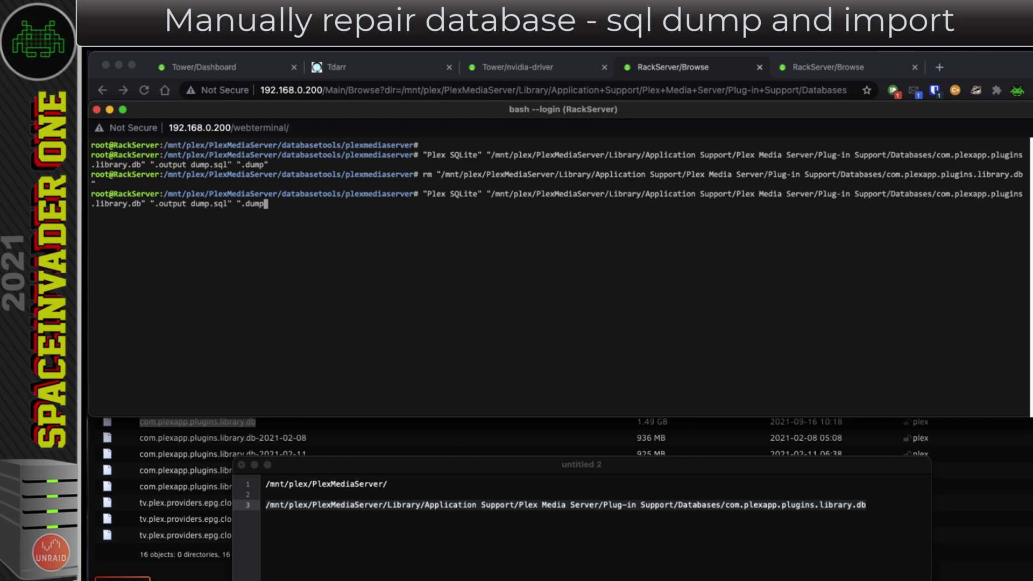
- Rebuild the library database by running Plex SQLite with '.read dump.sql'
key("BackSpace")
key("BackSpace")
key("BackSpace")
key("BackSpace")
key("BackSpace")
key("BackSpace")
key("BackSpace")
key("BackSpace")
key("BackSpace")
key("BackSpace")
key("BackSpace")
key("BackSpace")
key("BackSpace")
key("BackSpace")
key("BackSpace")
key("BackSpace")
key("BackSpace")
key("BackSpace")
key("BackSpace")
key("BackSpace")
key("BackSpace")
key("BackSpace")
key("BackSpace")
key("BackSpace")
key("BackSpace")
key("BackSpace")
type("\".read dump.sql\"")
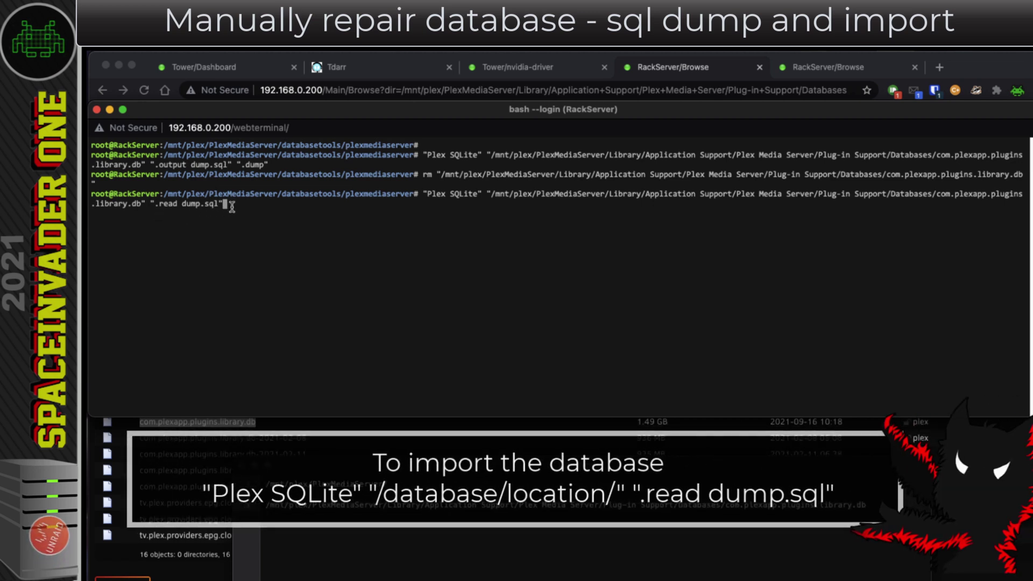
key("Return")
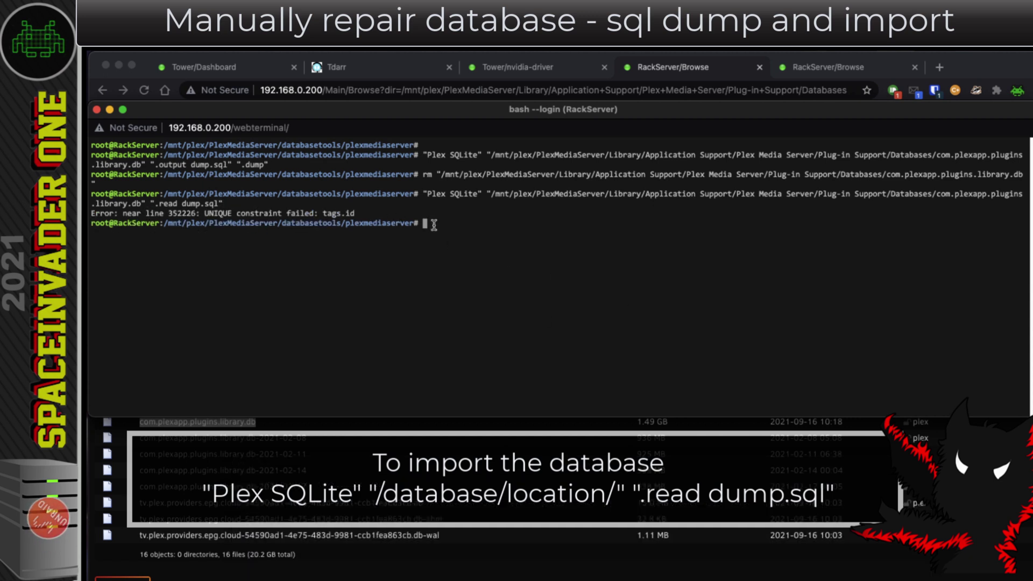
- Run PRAGMA integrity_check on the rebuilt database and confirm it returns ok
key("Return")
key("Return")
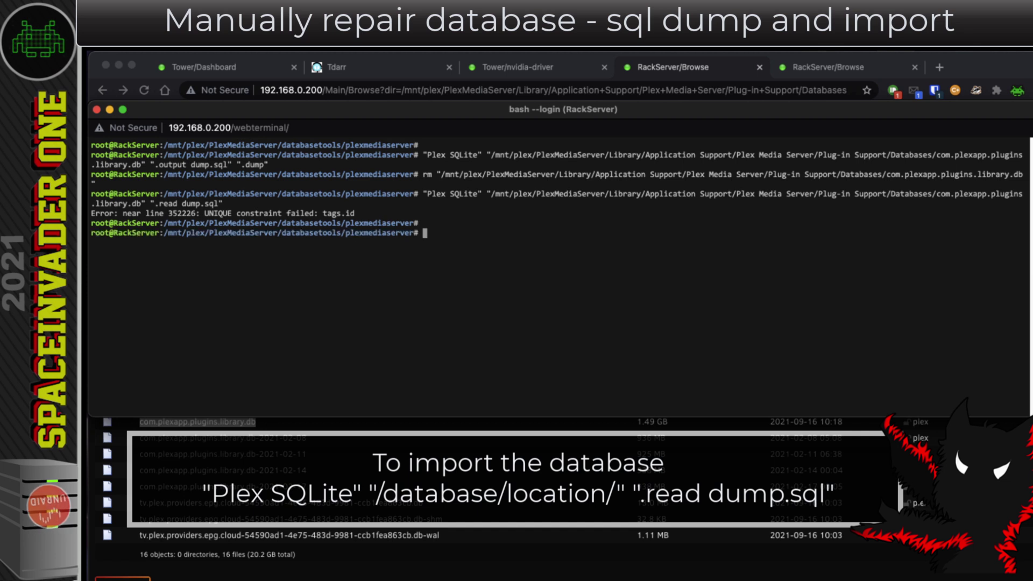
key("super+v")
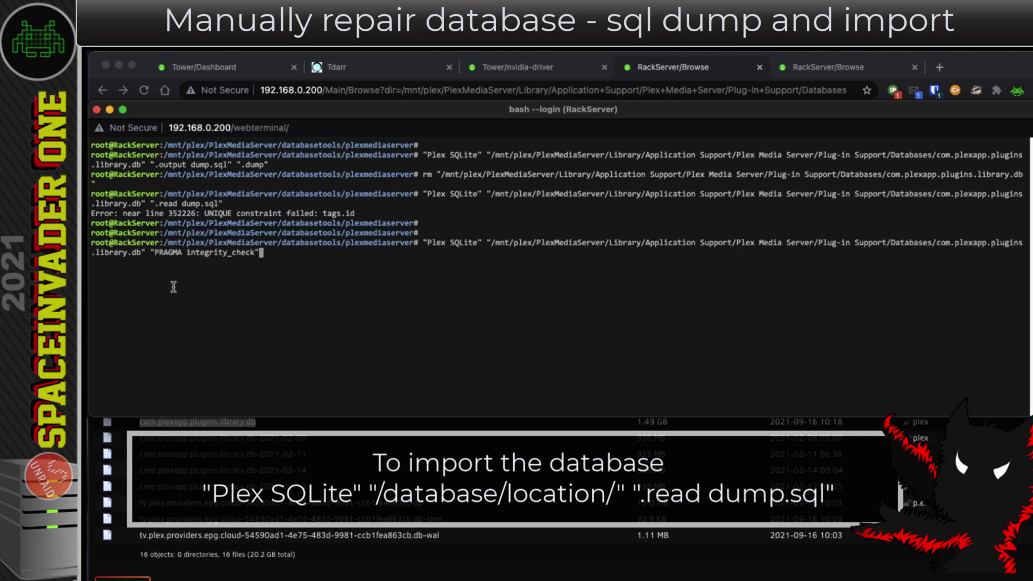
key("Return")
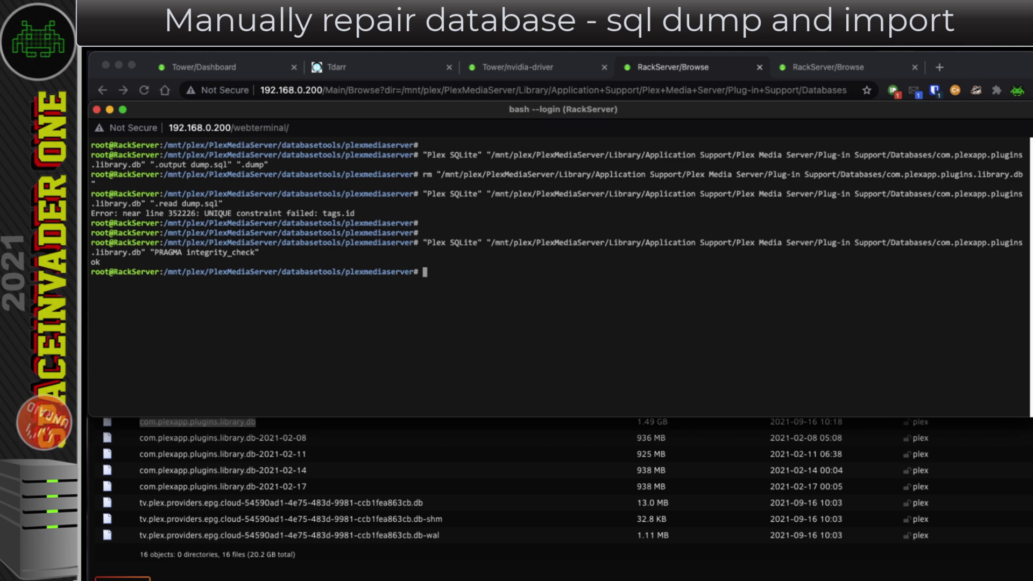
key("Return")
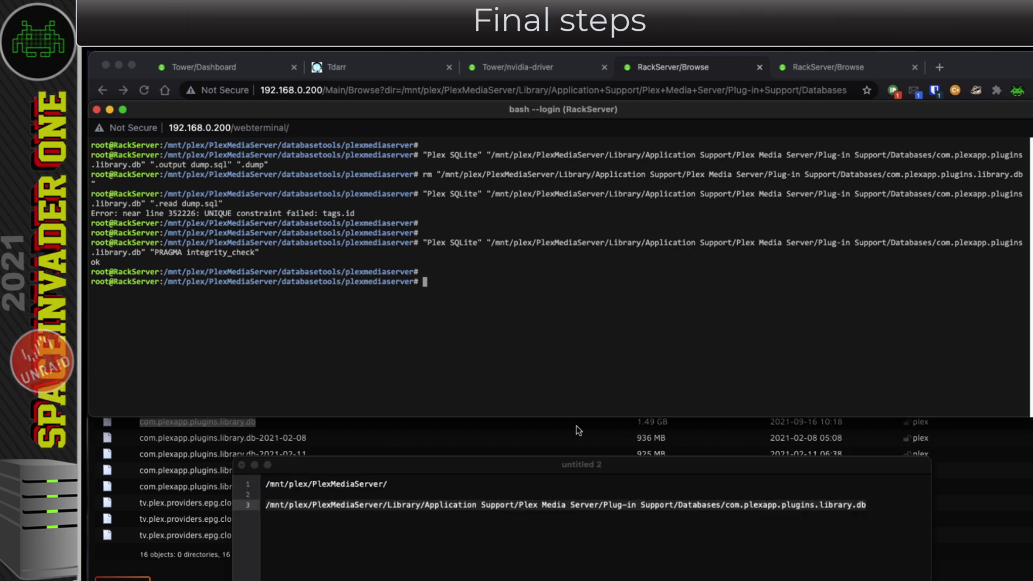
left_click(558, 435)
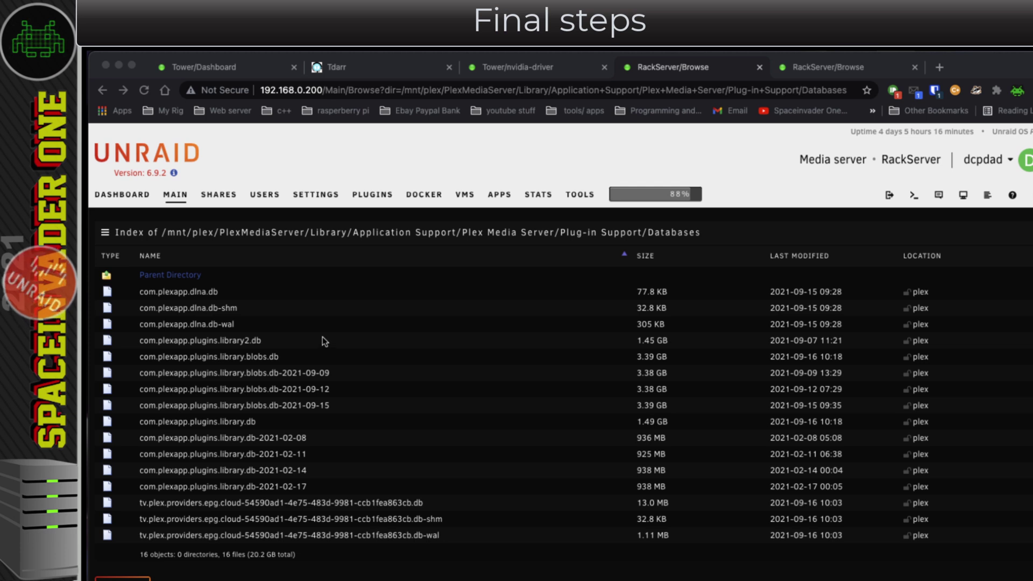
left_click_drag(235, 325, 131, 311)
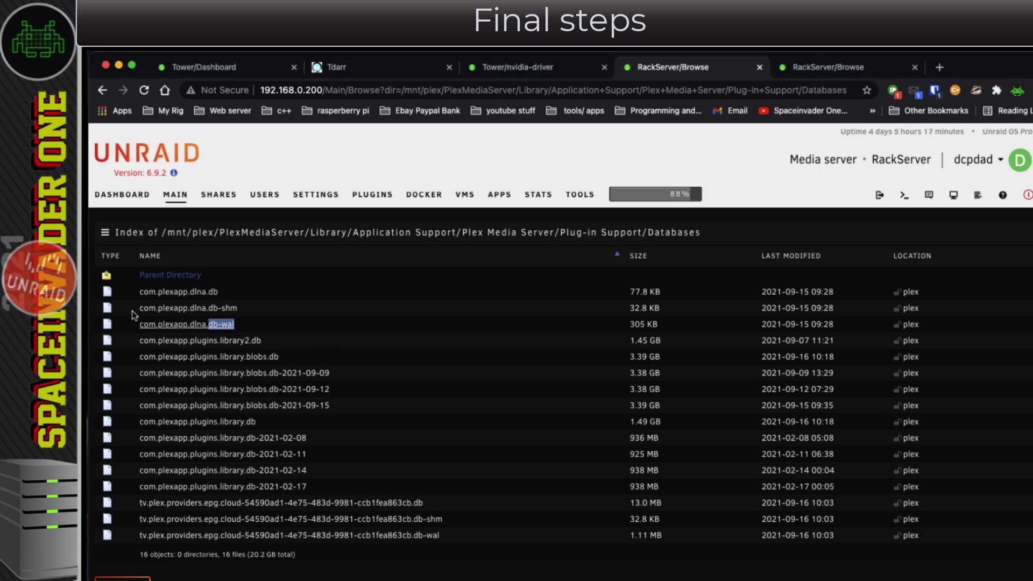
left_click(262, 310)
left_click_drag(447, 534, 140, 519)
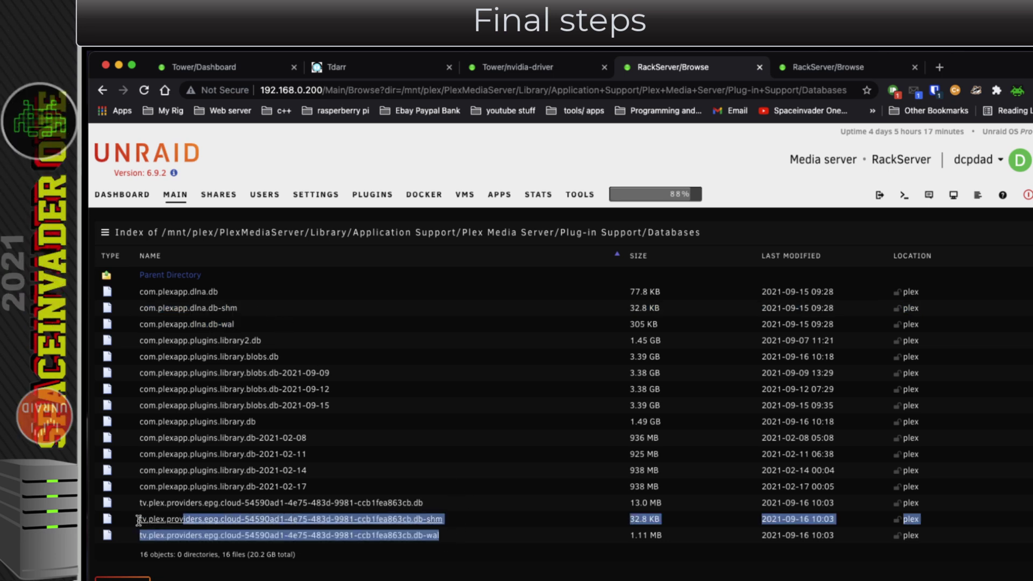
left_click(412, 570)
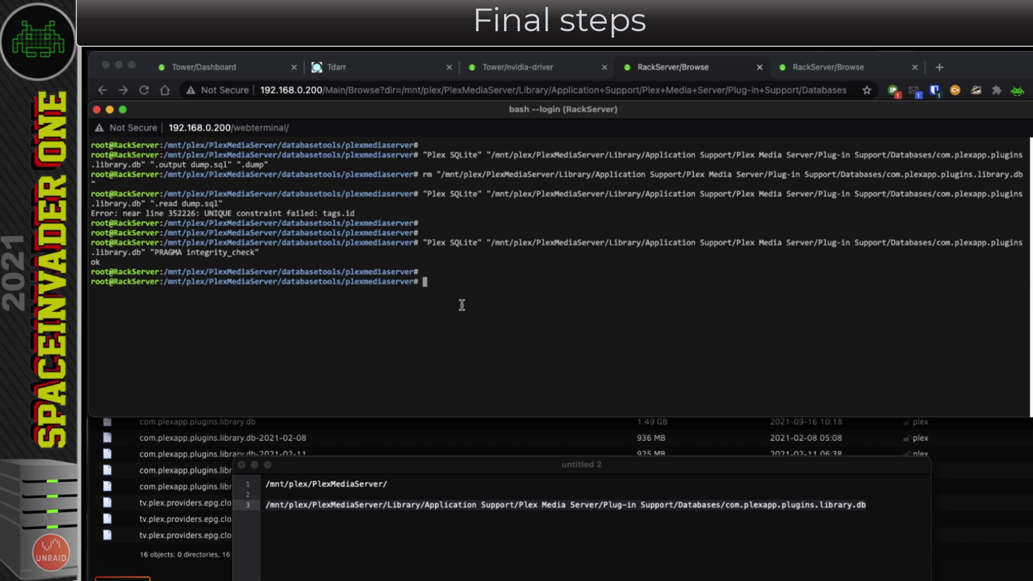
- Delete any leftover library.db-shm and library.db-wal files with rm
type("rm")
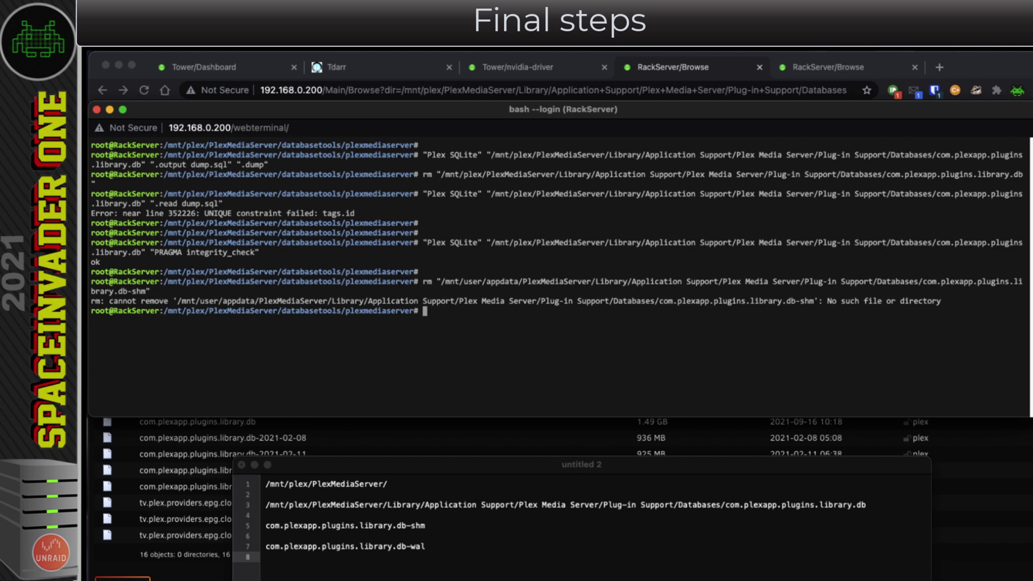
key("Return")
type("rm")
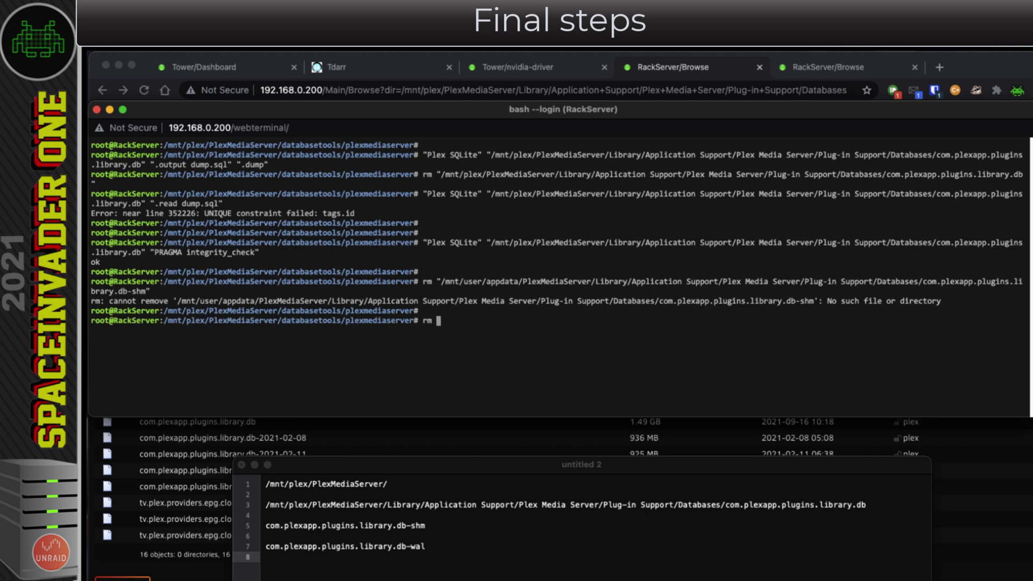
type(" \"")
key("super+v")
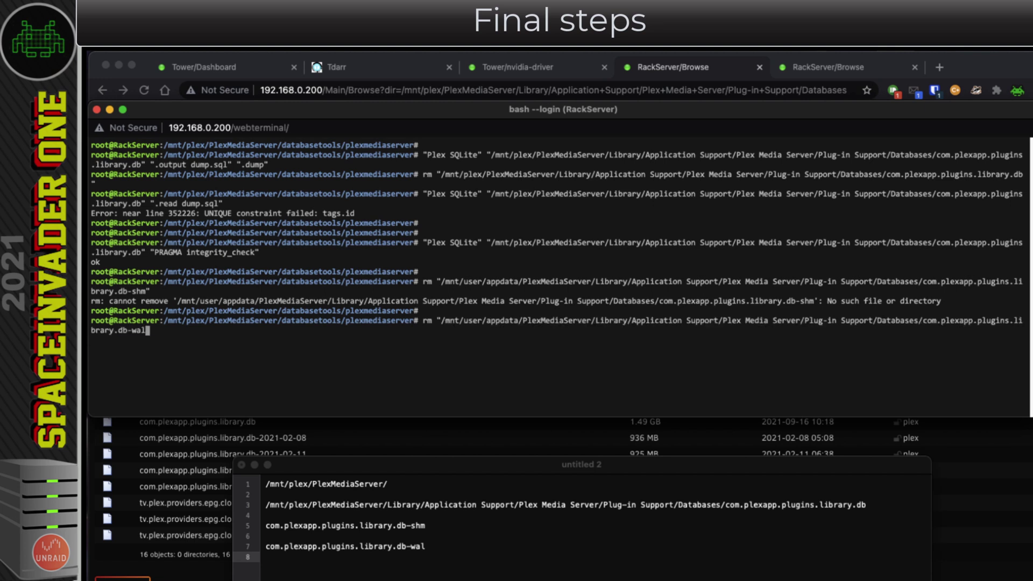
type("\"")
key("Return")
- Paste the rebuilt library database path into the chmod 777 command
key("super+Tab")
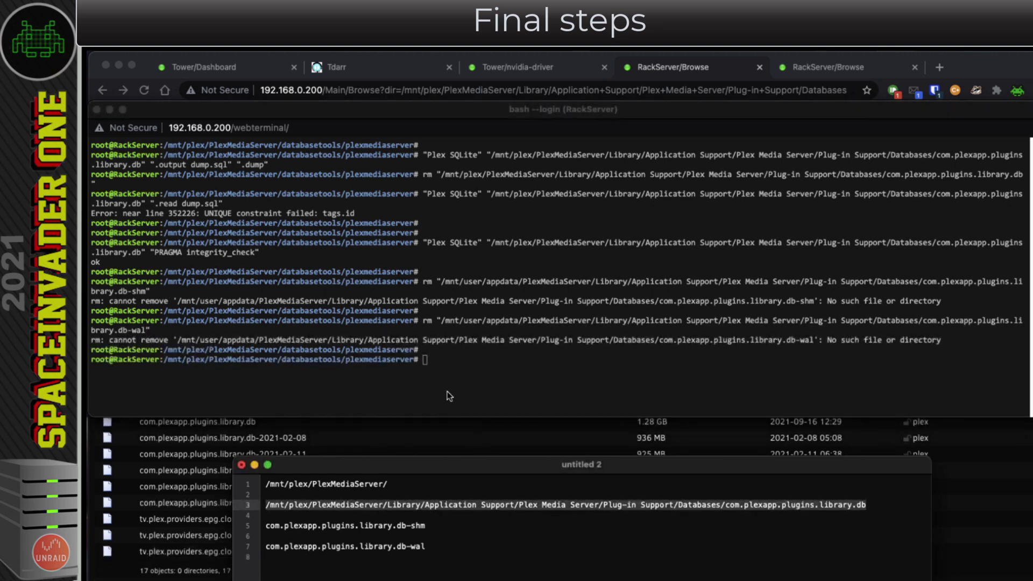
left_click(428, 361)
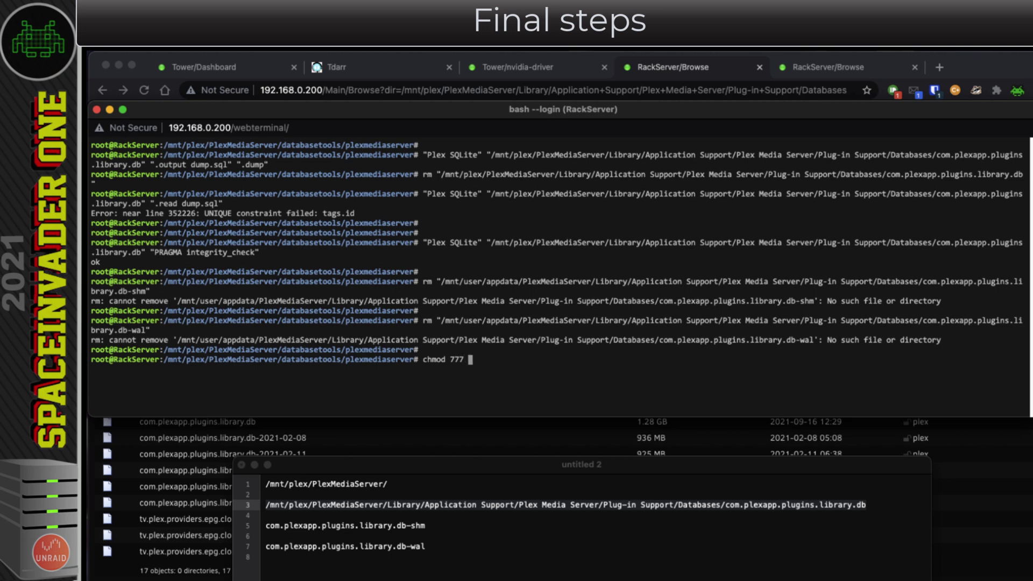
type("\"")
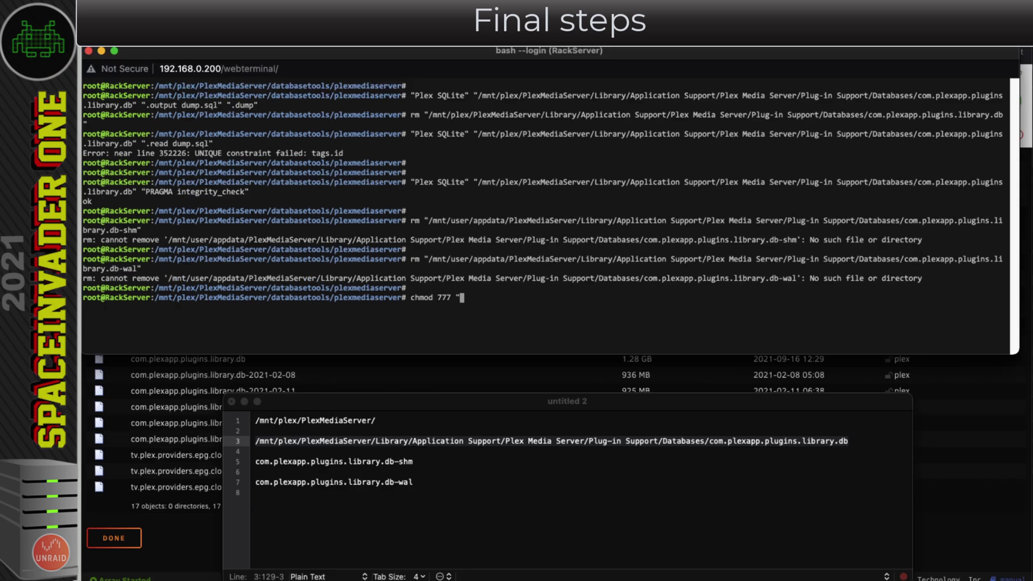
type("/mnt/plex/PlexMediaServer/Library/Application Support/Plex Media Server/Plug-in Support/Databases/com.plexapp.plugins.library.db")
- Apply chmod 777 to the rebuilt library database, then close the terminal and notes editor
type("\"")
key("Return")
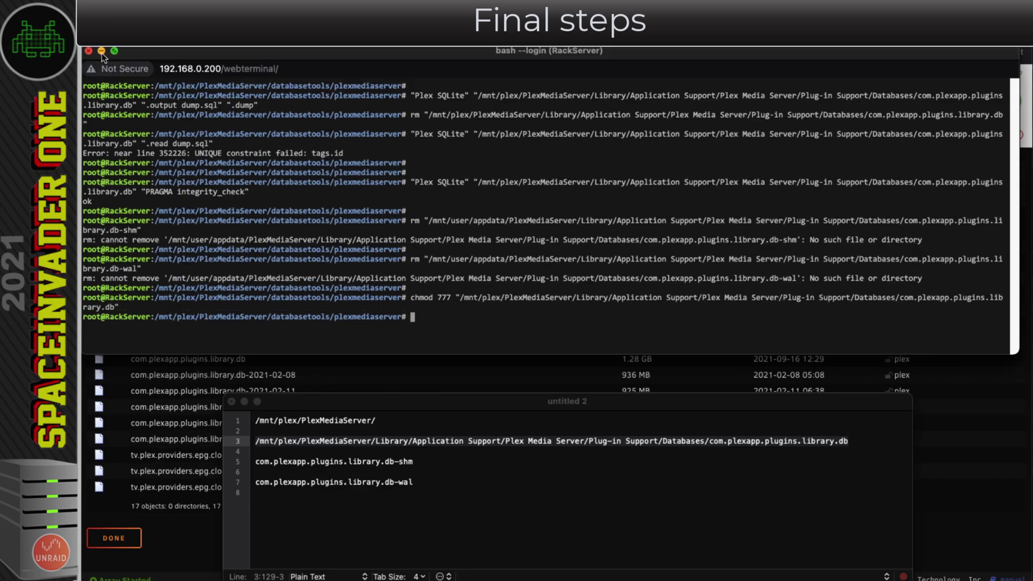
left_click(102, 51)
left_click(105, 61)
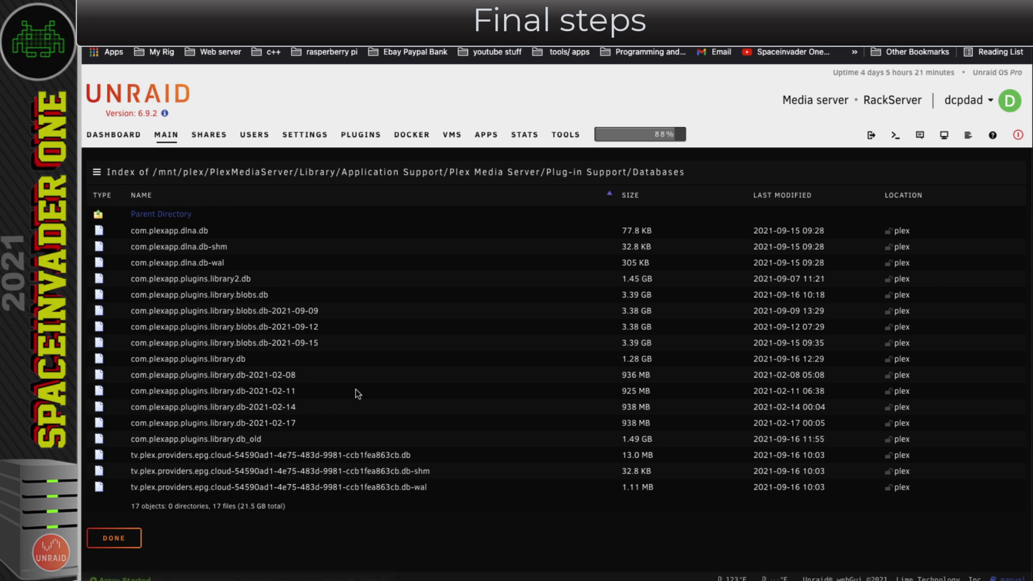
- Start the PlexMediaServer container from the Docker page and open its web UI
left_click(421, 140)
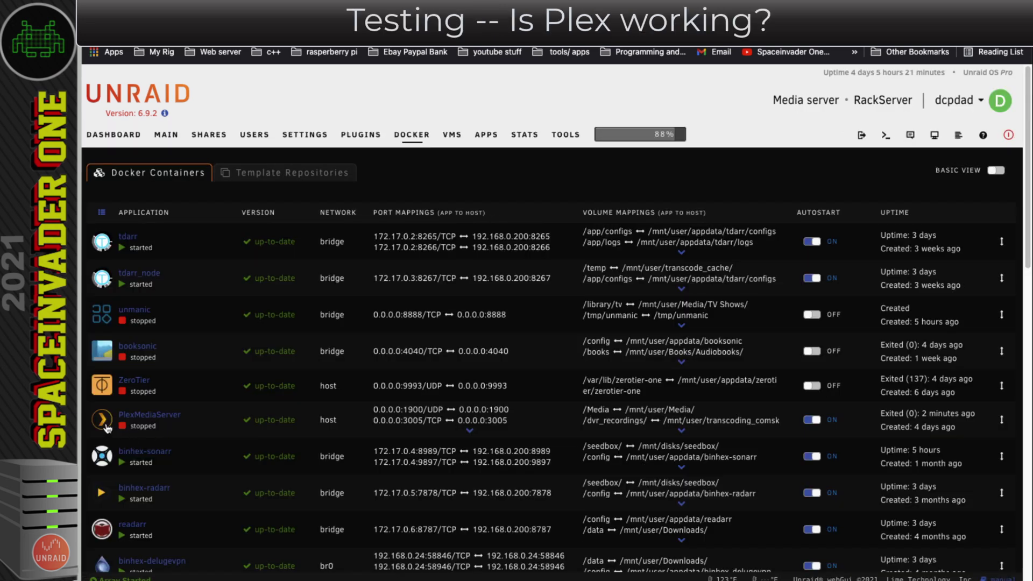
left_click(107, 428)
left_click(130, 449)
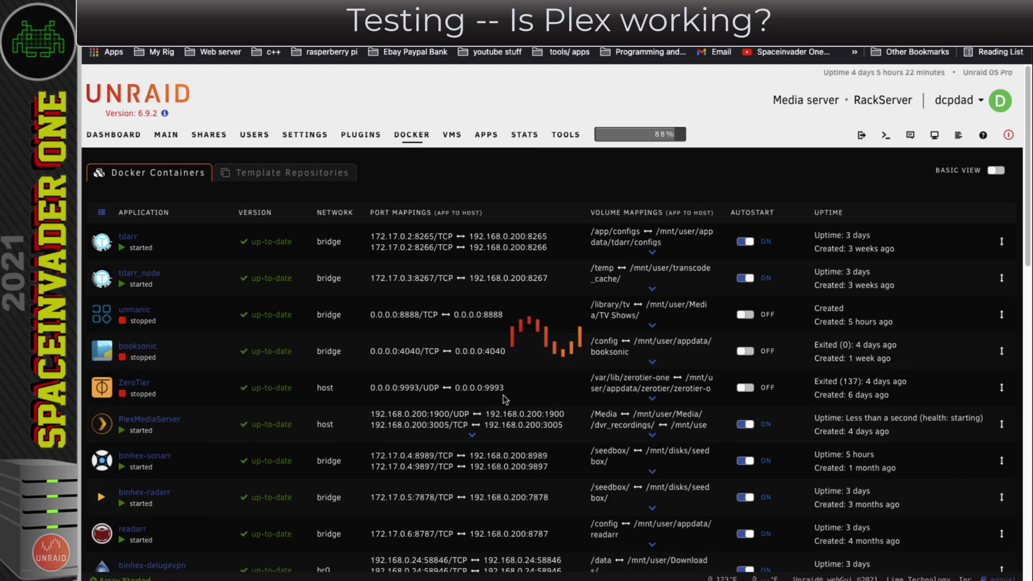
left_click(104, 428)
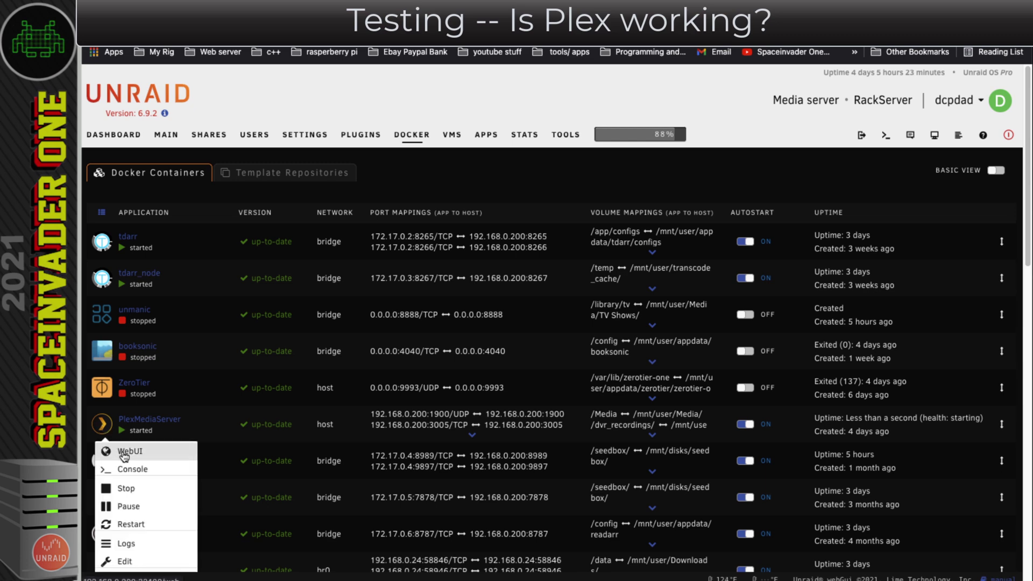
left_click(124, 452)
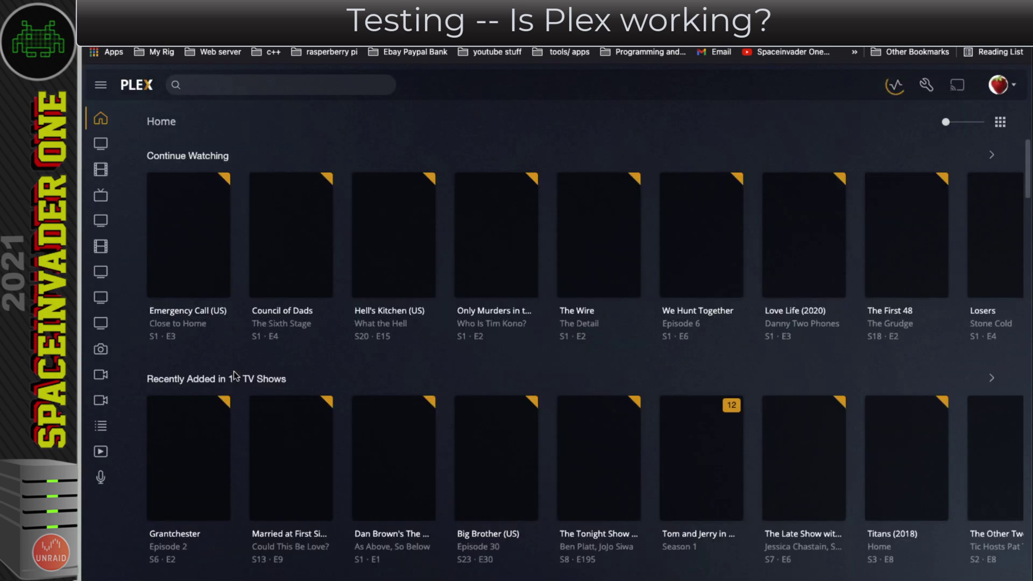